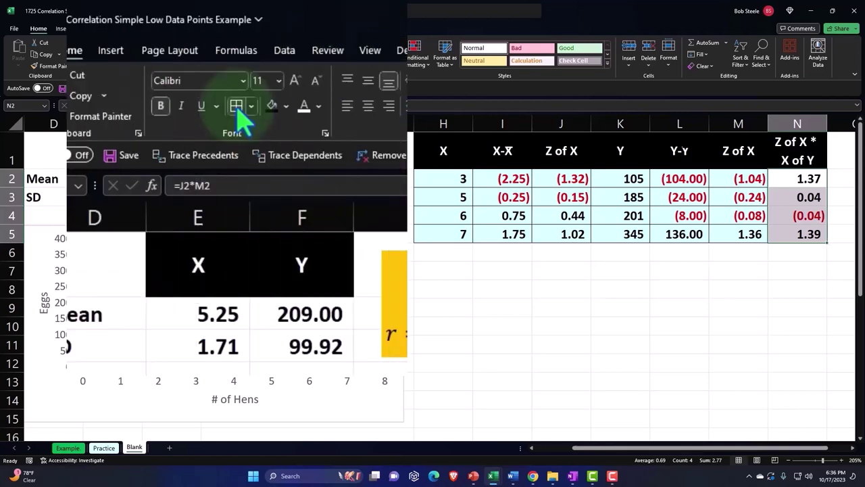
# Apply the recent light blue fill to the Z product cells N2:N5
pyautogui.click(163, 60)
pyautogui.click(271, 300)
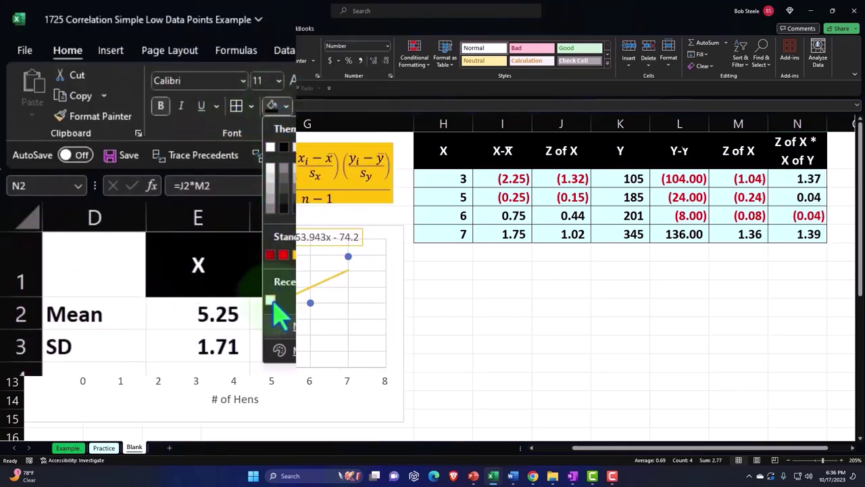
pyautogui.click(595, 186)
pyautogui.press('Right')
pyautogui.press('Right')
pyautogui.press('Right')
pyautogui.press('Right')
pyautogui.press('Right')
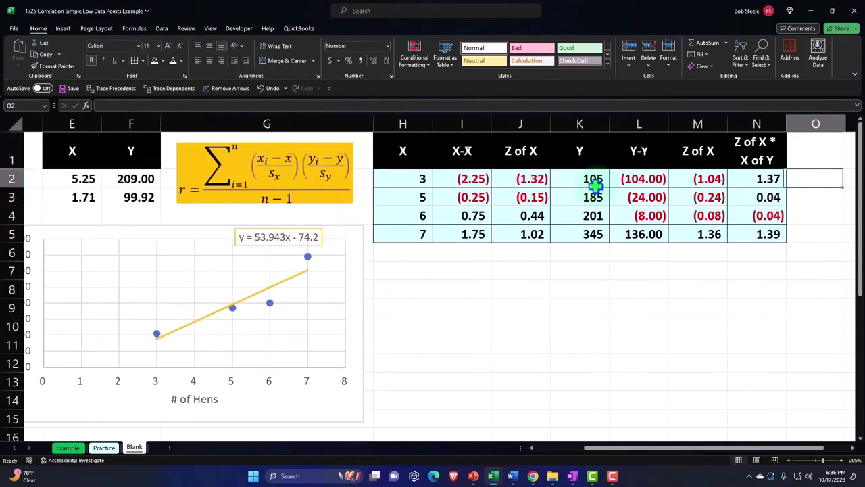
pyautogui.moveTo(340, 115); pyautogui.dragTo(556, 120)
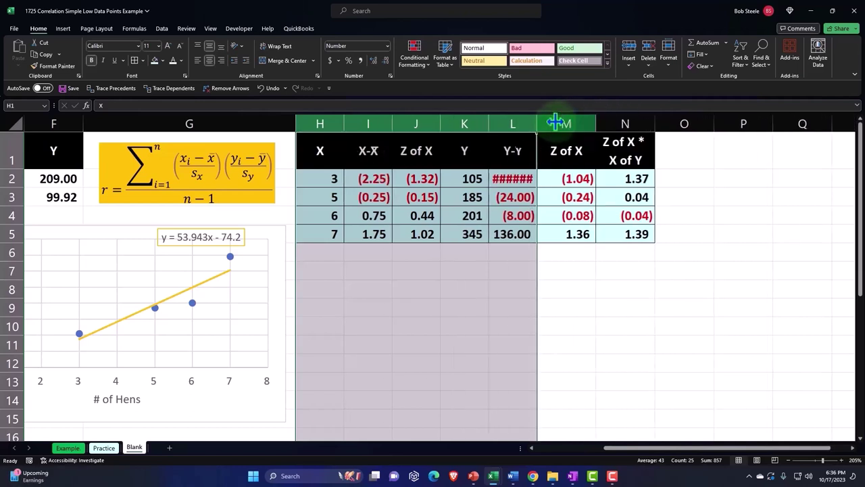
# Narrow column H, widen column L and adjust the width of column N
pyautogui.click(368, 150)
pyautogui.moveTo(344, 123); pyautogui.dragTo(328, 123)
pyautogui.moveTo(521, 126); pyautogui.dragTo(526, 126)
pyautogui.click(612, 124)
pyautogui.moveTo(641, 125); pyautogui.dragTo(632, 127)
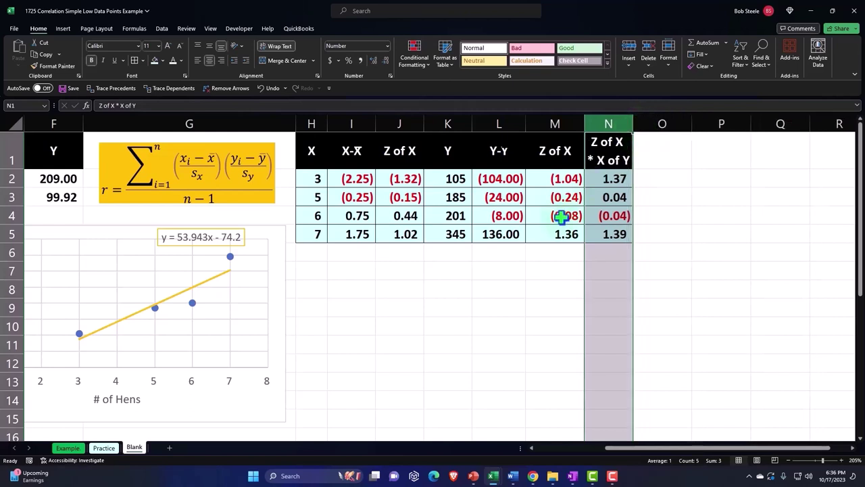
# Narrow columns K and O so values like (104.00) show without ######
pyautogui.click(520, 254)
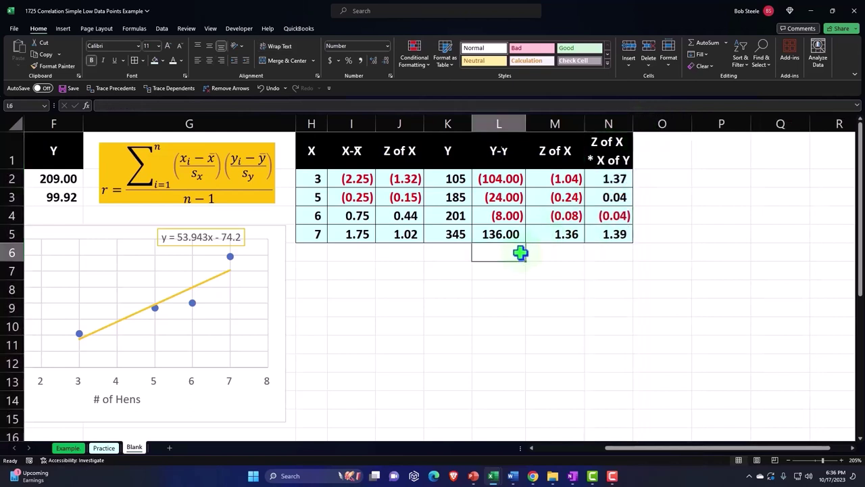
pyautogui.press('Right')
pyautogui.press('Right')
pyautogui.moveTo(472, 123)
pyautogui.mouseDown()
pyautogui.moveTo(454, 128)
pyautogui.moveTo(463, 123)
pyautogui.mouseUp()
pyautogui.click(479, 233)
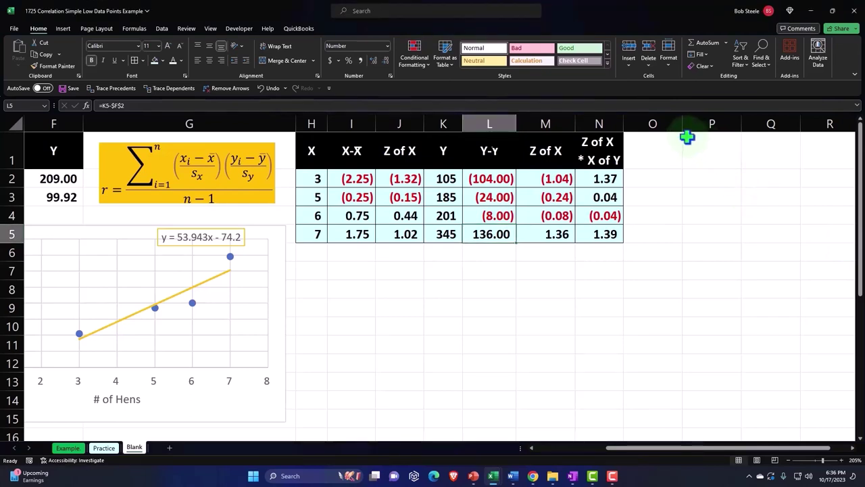
pyautogui.moveTo(681, 123); pyautogui.dragTo(637, 124)
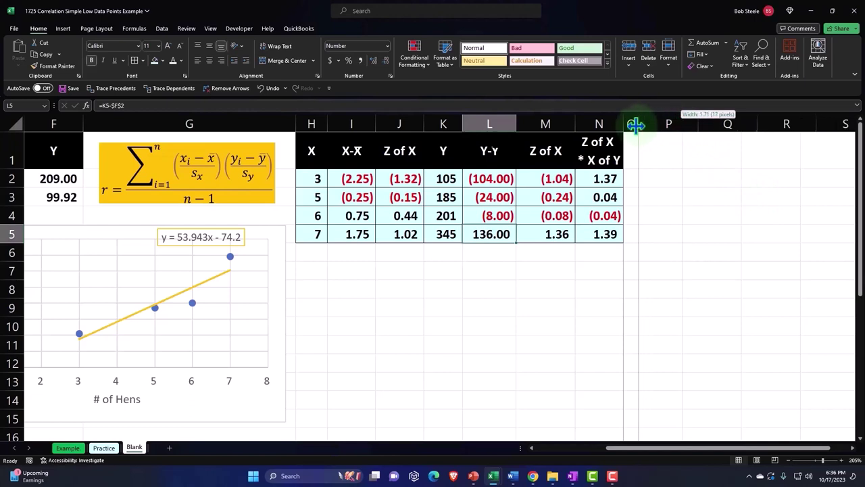
# Enter the heading 'R - Corralation' in P1
pyautogui.click(668, 147)
pyautogui.write('R')
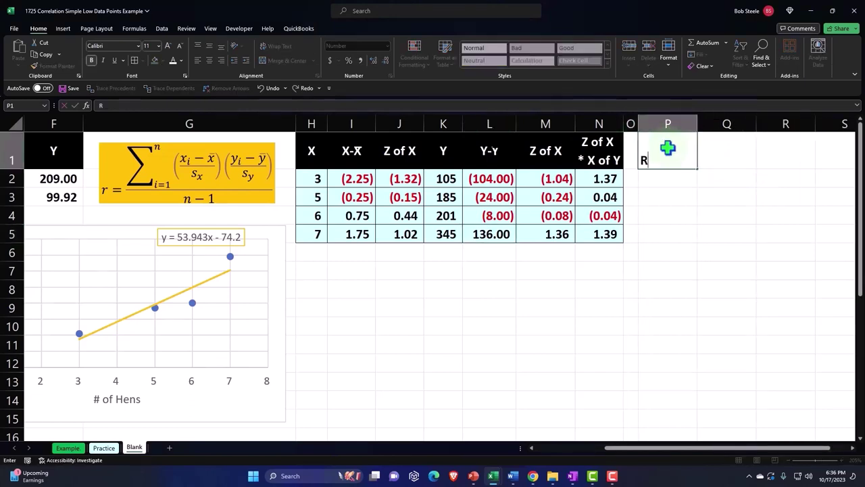
pyautogui.write(' - ')
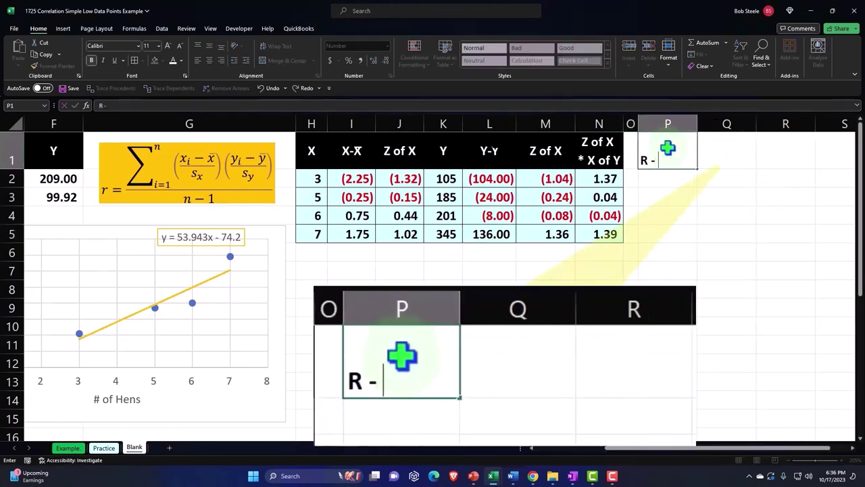
pyautogui.write('Corralation')
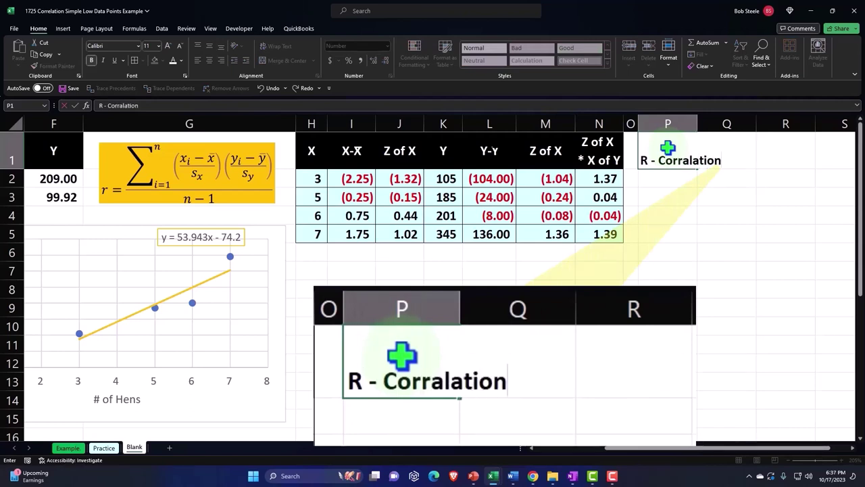
pyautogui.press('Return')
# Format P1:R1 as a black band with white text
pyautogui.click(668, 154)
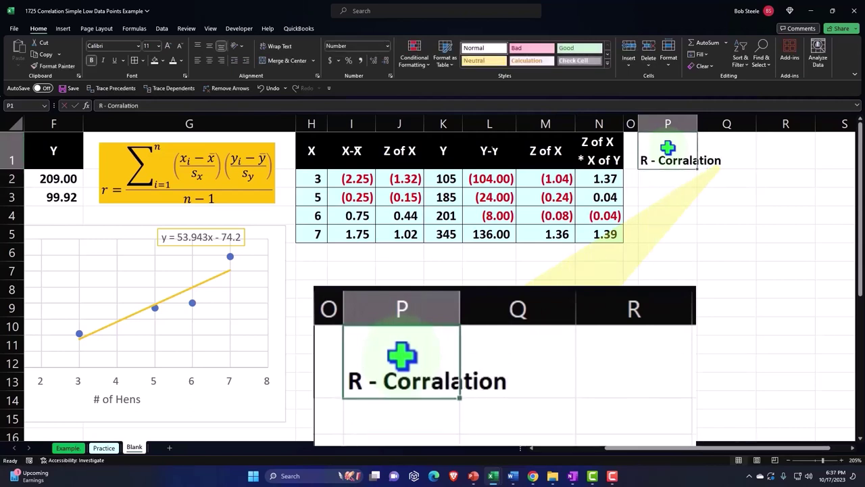
pyautogui.moveTo(668, 154); pyautogui.dragTo(785, 154)
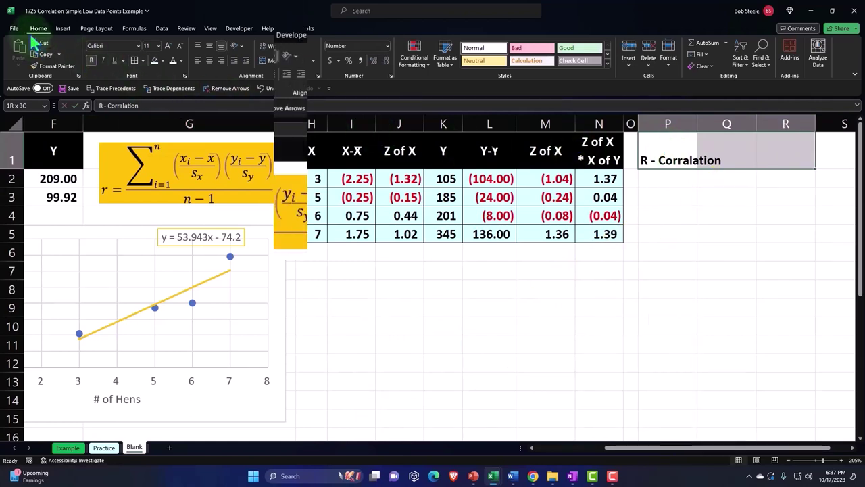
pyautogui.click(199, 74)
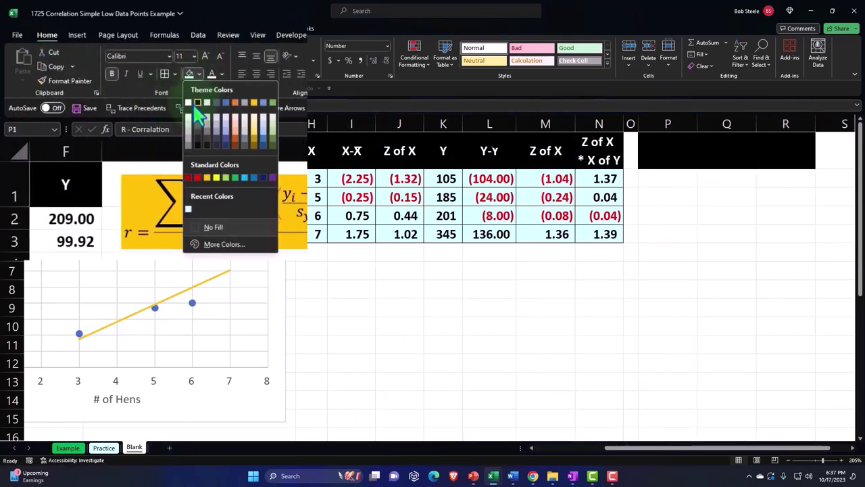
pyautogui.click(201, 100)
pyautogui.click(211, 74)
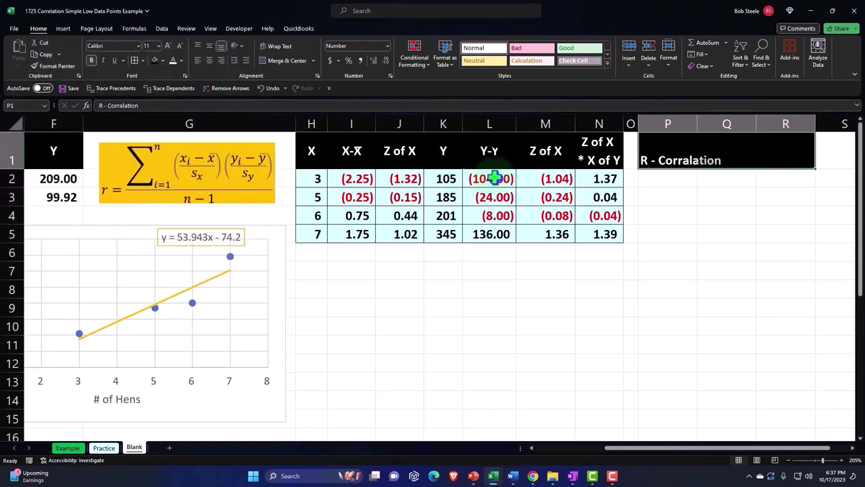
pyautogui.click(648, 184)
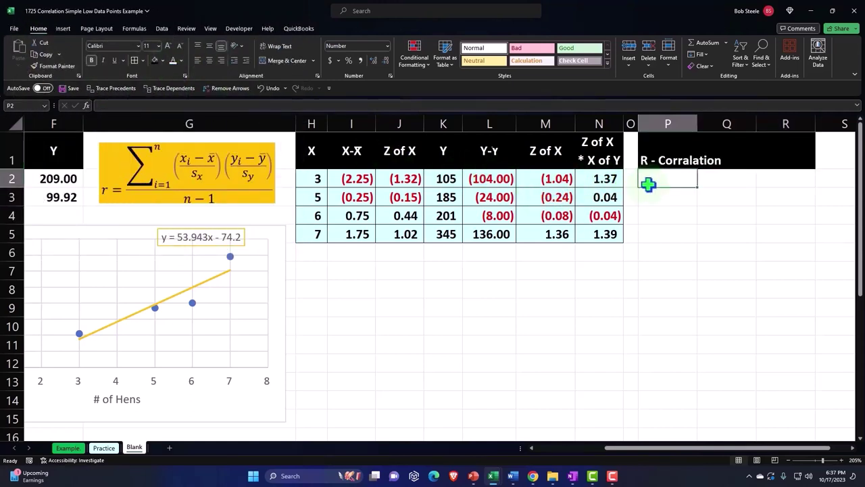
# Label P2 'Sum of Z of X * Z of Y' and widen column P to fit
pyautogui.write('Sum of Z of X * Z of Y')
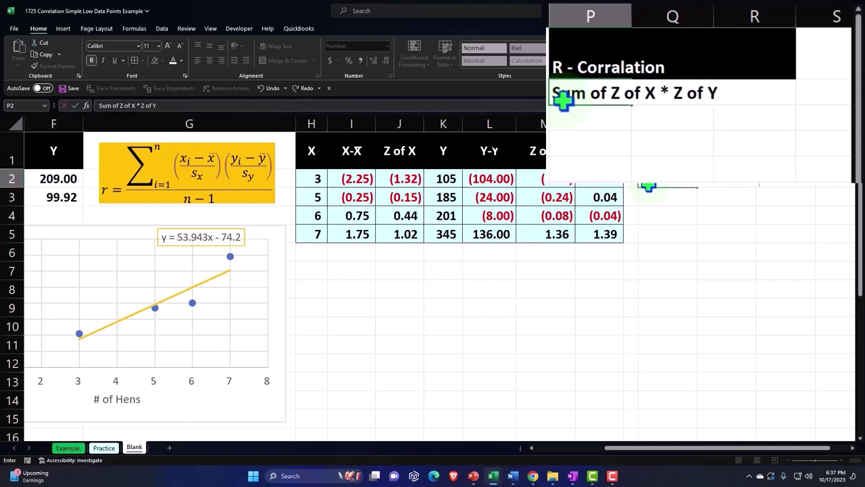
pyautogui.press('Return')
pyautogui.moveTo(699, 124); pyautogui.dragTo(744, 124)
pyautogui.click(772, 174)
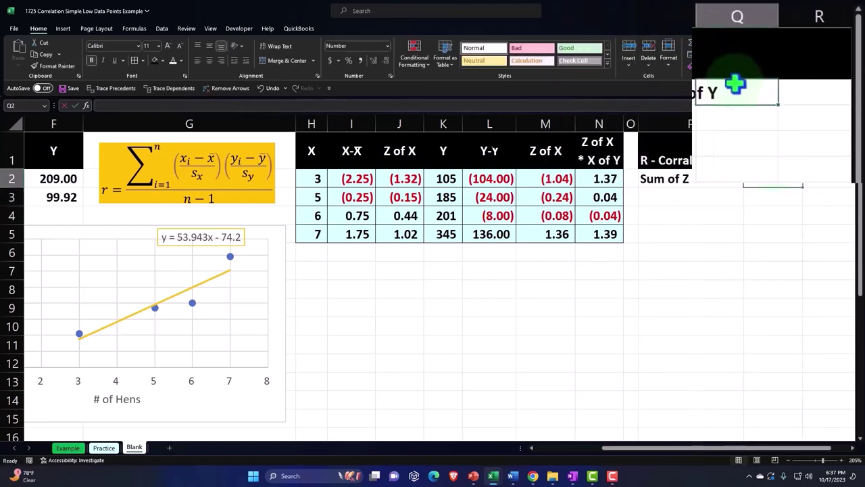
pyautogui.press('Right')
pyautogui.press('Right')
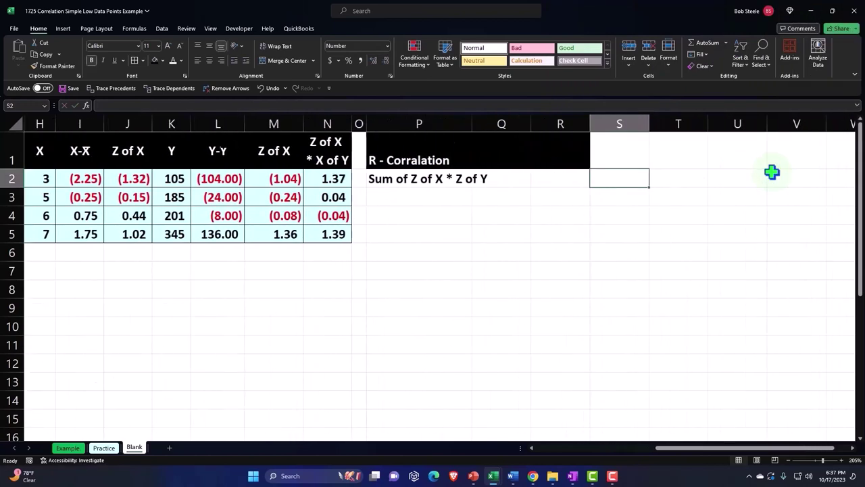
pyautogui.press('Left')
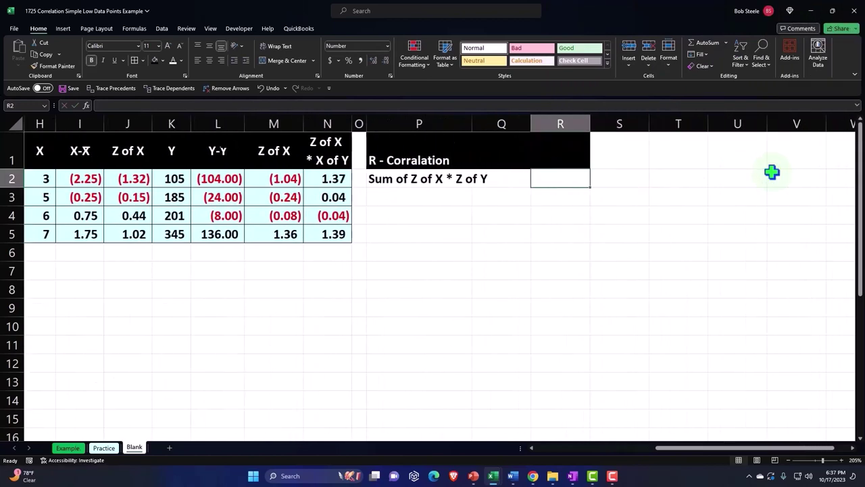
# Enter =SUM(N2:N5) in R2
pyautogui.write('=sum(')
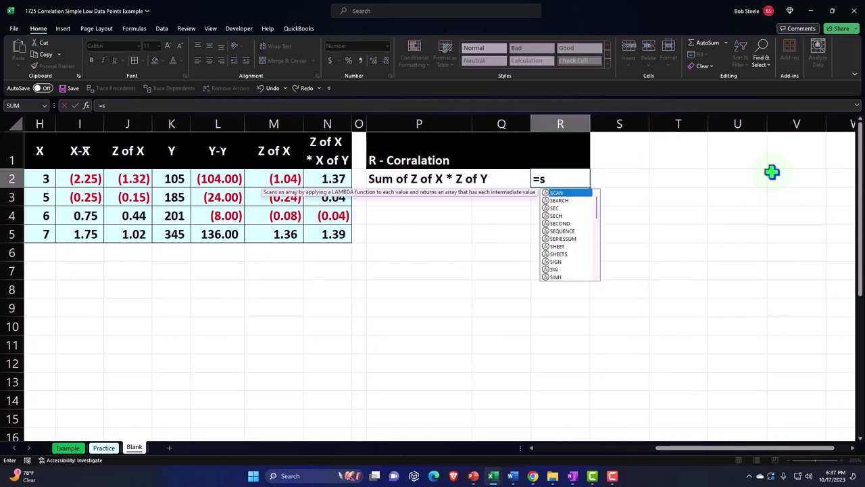
pyautogui.press('Left')
pyautogui.press('Left')
pyautogui.press('Left')
pyautogui.press('Left')
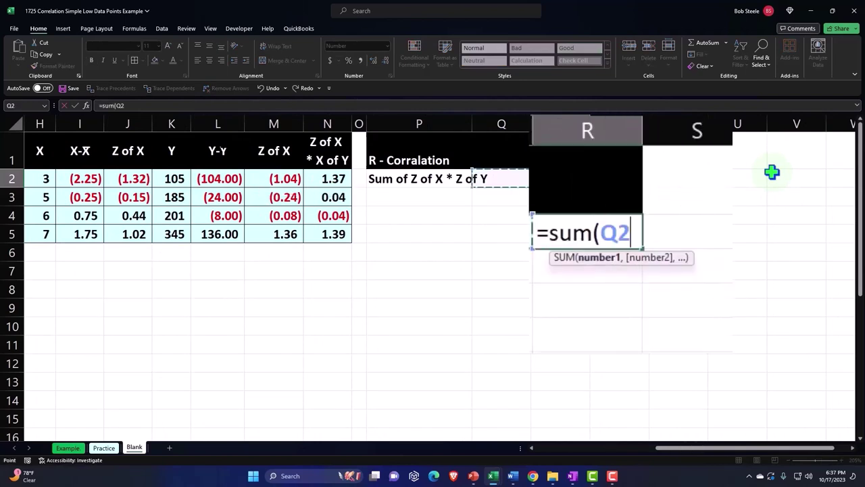
pyautogui.hotkey('shift', 'Down')
pyautogui.hotkey('shift', 'Down')
pyautogui.hotkey('shift', 'Down')
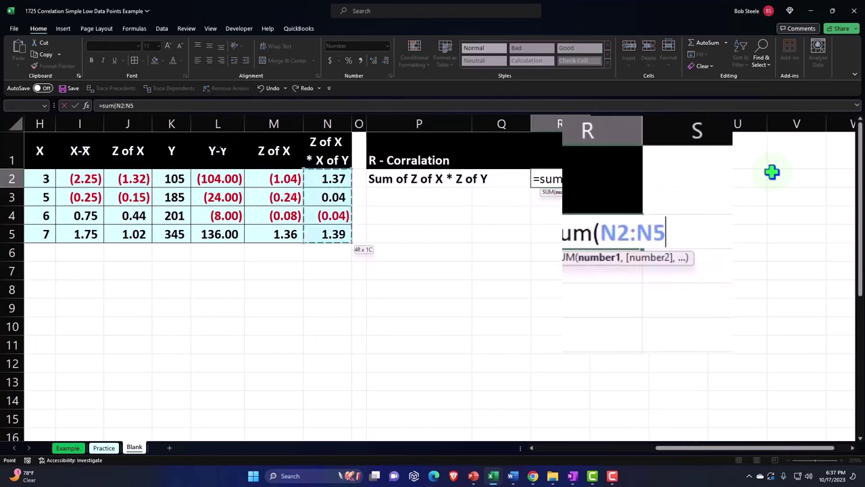
pyautogui.press('Return')
pyautogui.press('Up')
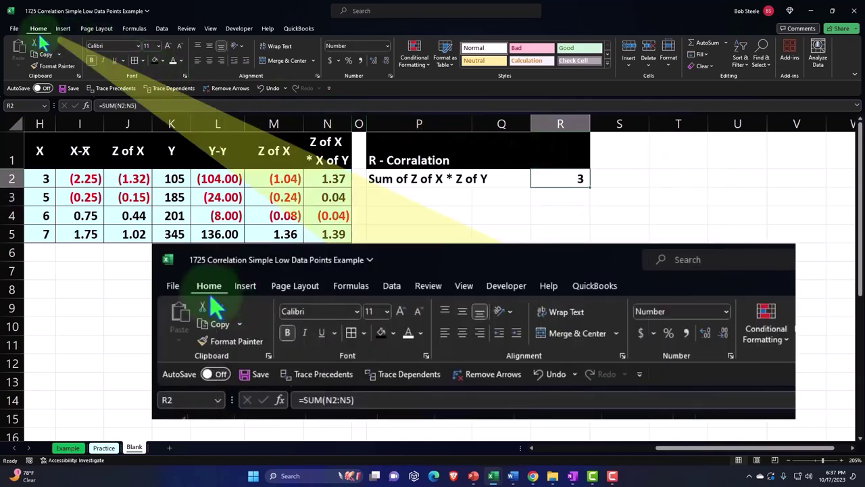
# Show the R2 sum to two decimals as 2.77 and begin the n-1: label in P3
pyautogui.click(376, 60)
pyautogui.click(375, 59)
pyautogui.click(431, 198)
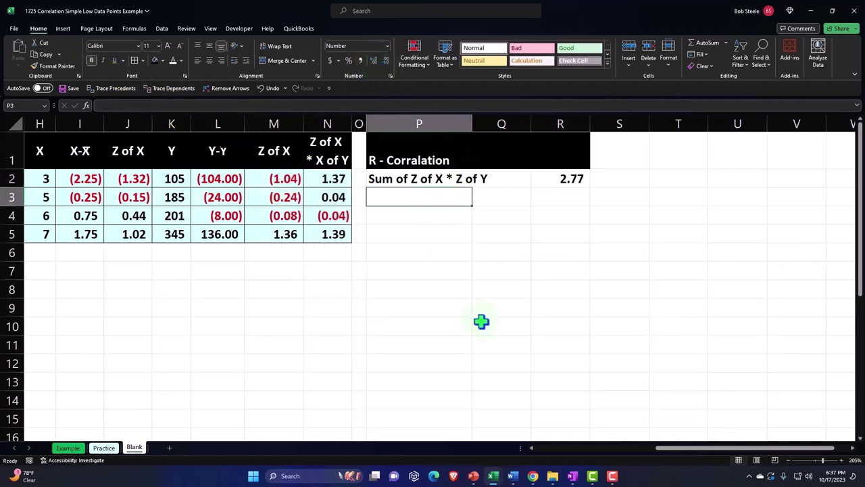
pyautogui.write('n-1:')
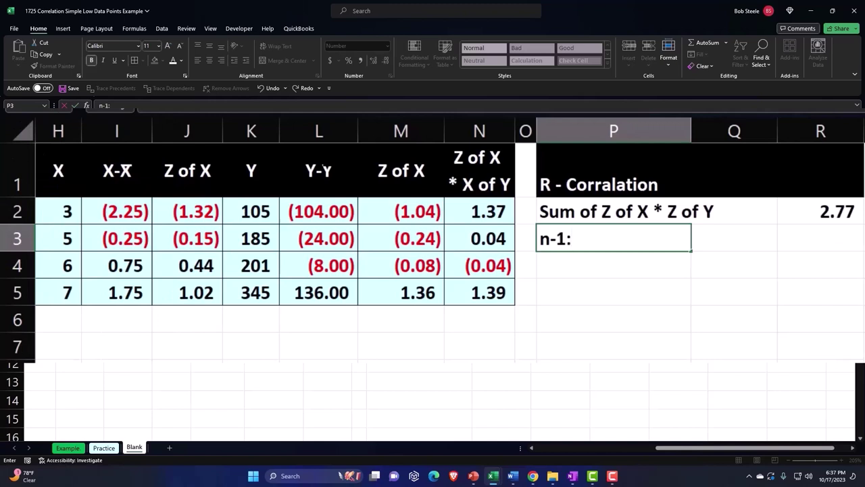
# Enter the labels n-1:, n, less 1 and n-1 down P3:P6
pyautogui.press('Return')
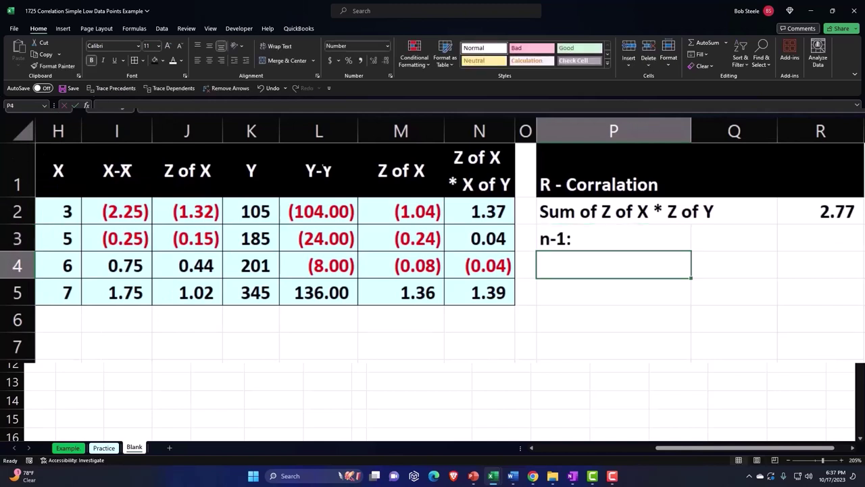
pyautogui.write('n')
pyautogui.press('Return')
pyautogui.write('le')
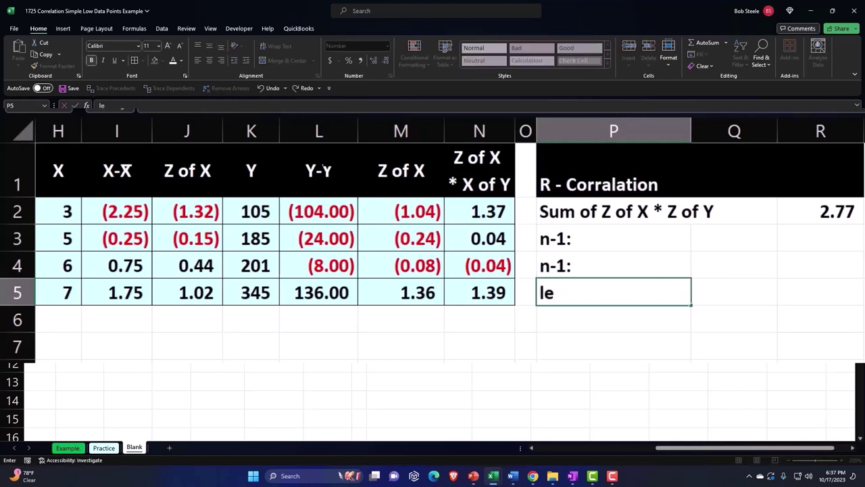
pyautogui.write('ss 1')
pyautogui.press('Return')
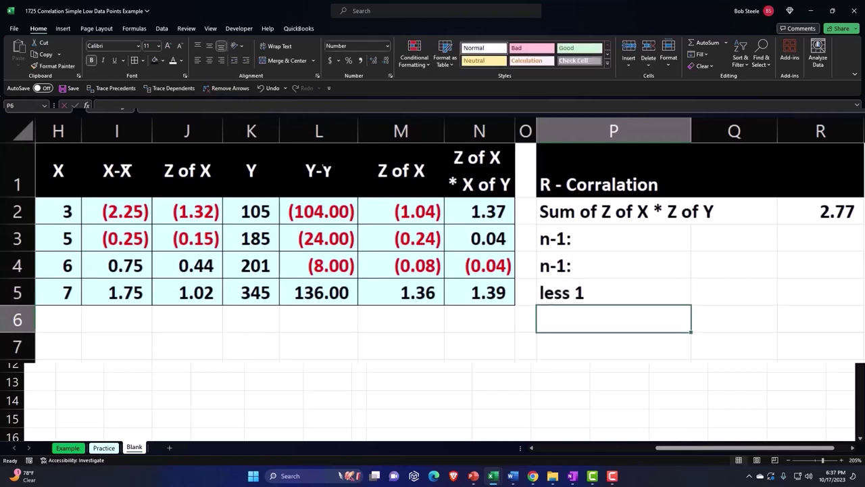
pyautogui.write('n')
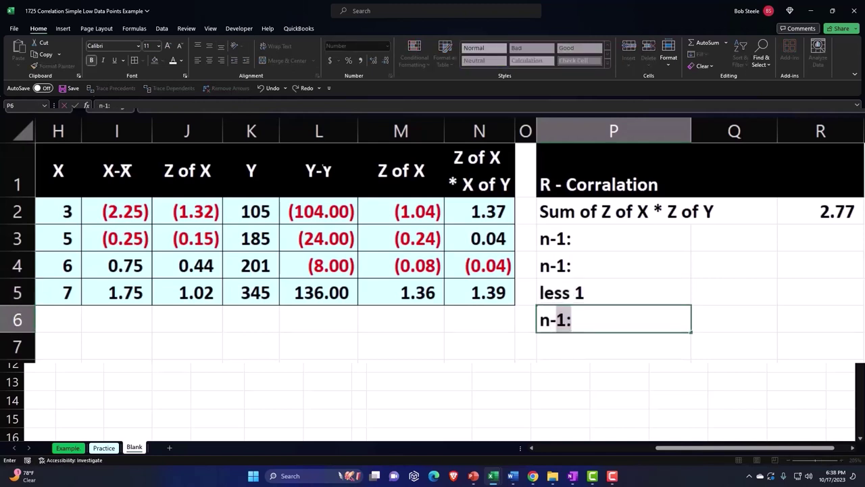
pyautogui.write('-1')
pyautogui.press('Tab')
# Overwrite P4 with the label n and move to Q4
pyautogui.press('Up')
pyautogui.press('Up')
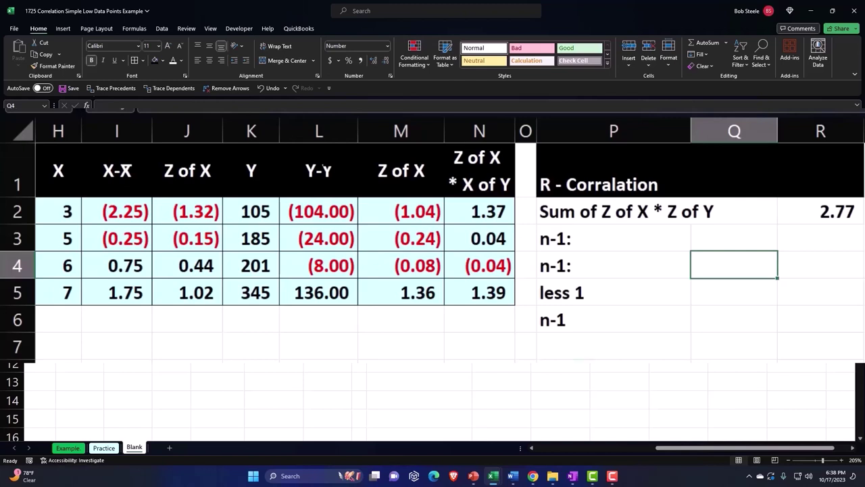
pyautogui.click(571, 269)
pyautogui.write('n')
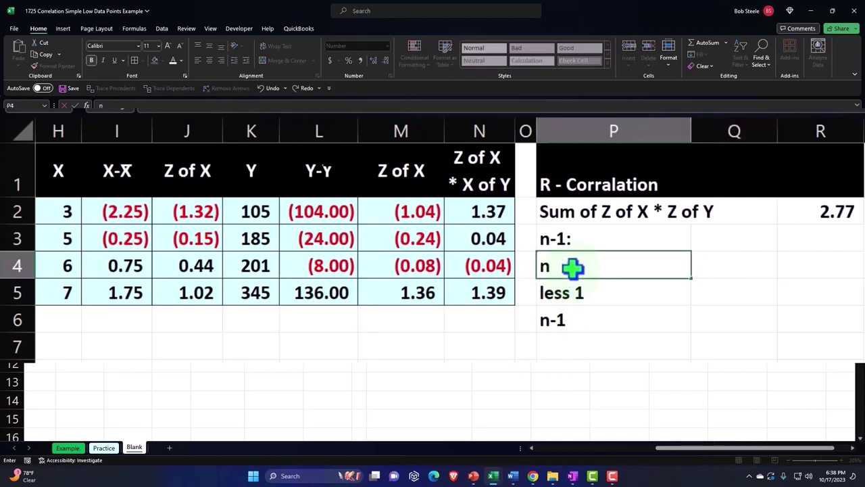
pyautogui.press('Return')
pyautogui.press('Right')
pyautogui.press('Up')
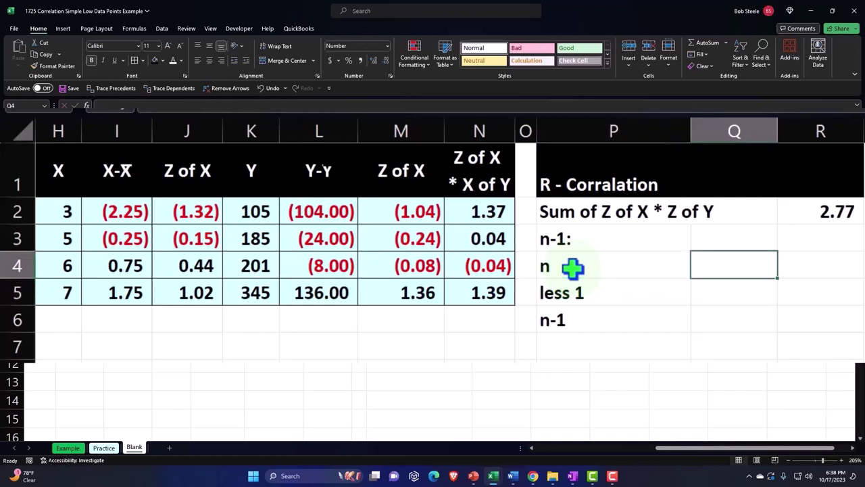
# Enter =COUNT(H2:H5) in Q4 to give n = 4
pyautogui.write('=coun')
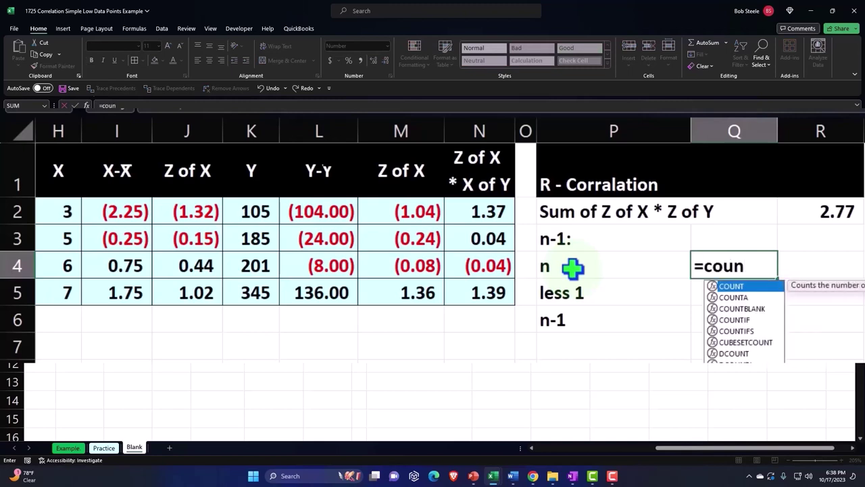
pyautogui.press('Tab')
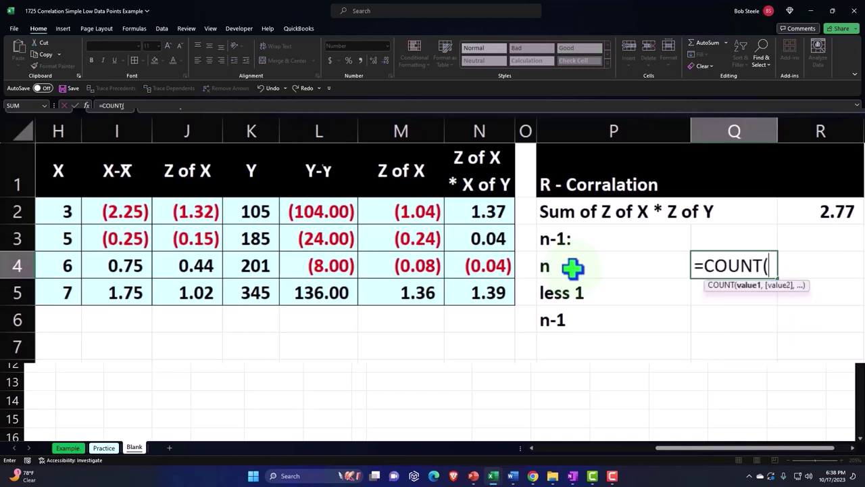
pyautogui.press('Left')
pyautogui.press('Left')
pyautogui.press('Left')
pyautogui.press('Left')
pyautogui.press('Left')
pyautogui.press('Left')
pyautogui.press('Left')
pyautogui.press('Left')
pyautogui.press('Left')
pyautogui.press('Up')
pyautogui.press('Up')
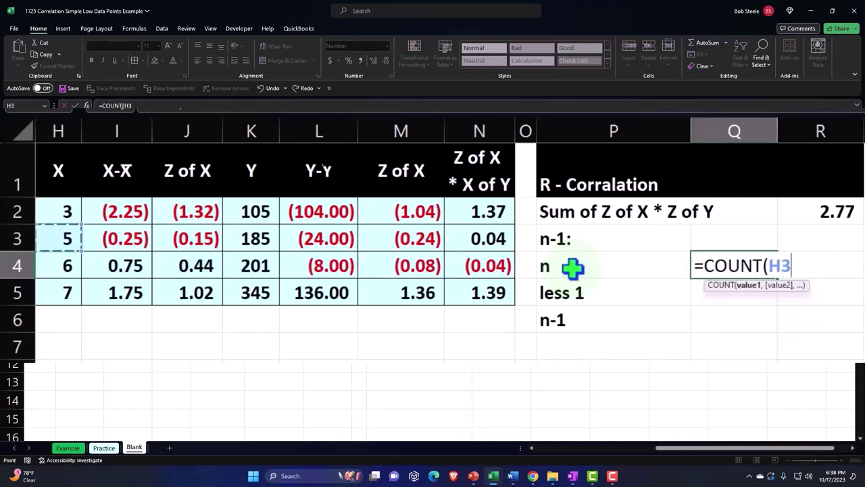
pyautogui.hotkey('shift', 'Down')
pyautogui.hotkey('shift', 'Down')
pyautogui.hotkey('shift', 'Down')
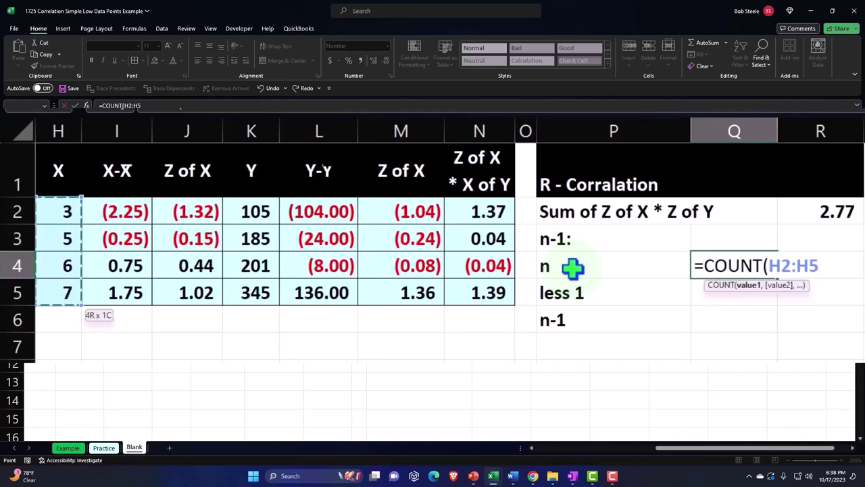
pyautogui.press('Return')
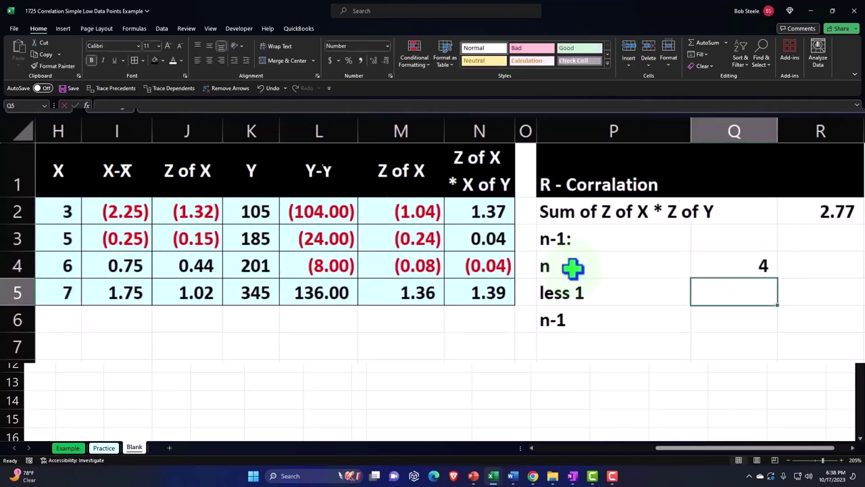
# Enter an underlined 1 in Q5
pyautogui.write('1')
pyautogui.press('Return')
pyautogui.press('Up')
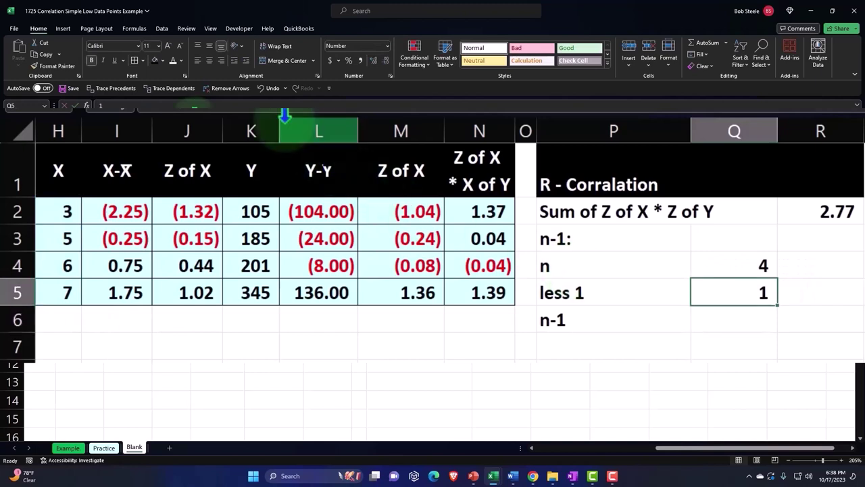
pyautogui.click(114, 60)
# Enter =Q4-Q5 in R6 to show n-1 as 3
pyautogui.click(821, 320)
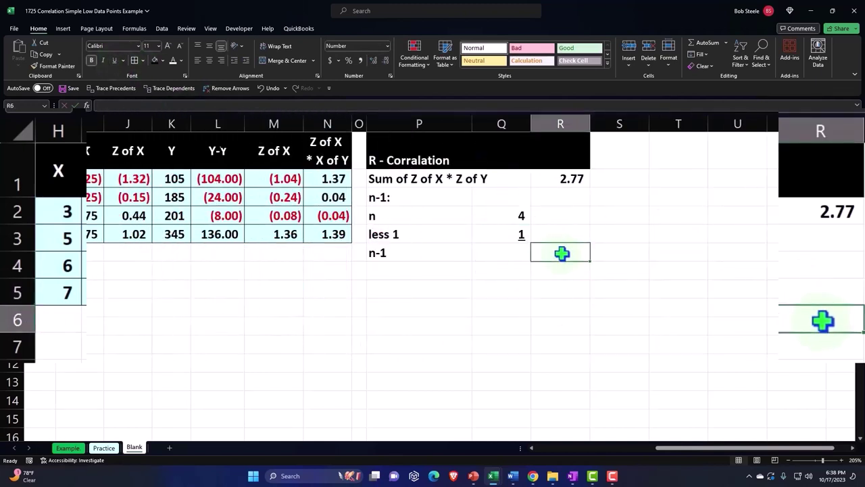
pyautogui.write('=')
pyautogui.press('Left')
pyautogui.press('Up')
pyautogui.press('Up')
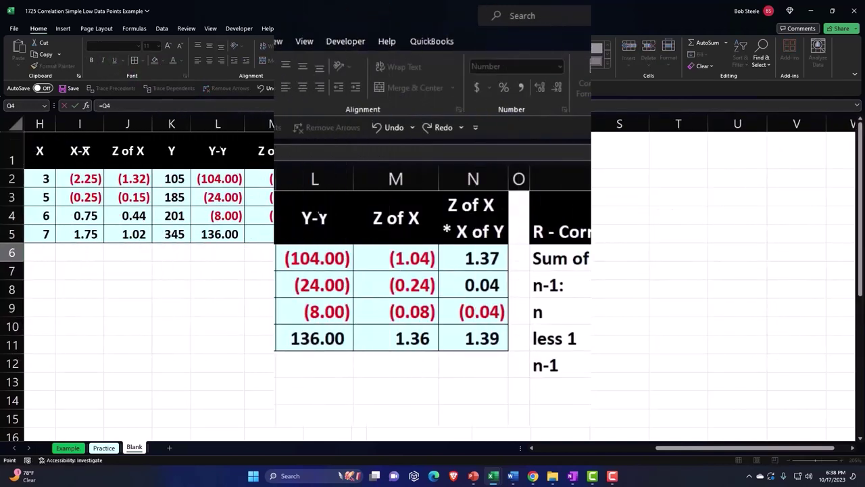
pyautogui.write('-')
pyautogui.press('Left')
pyautogui.press('Up')
pyautogui.press('Return')
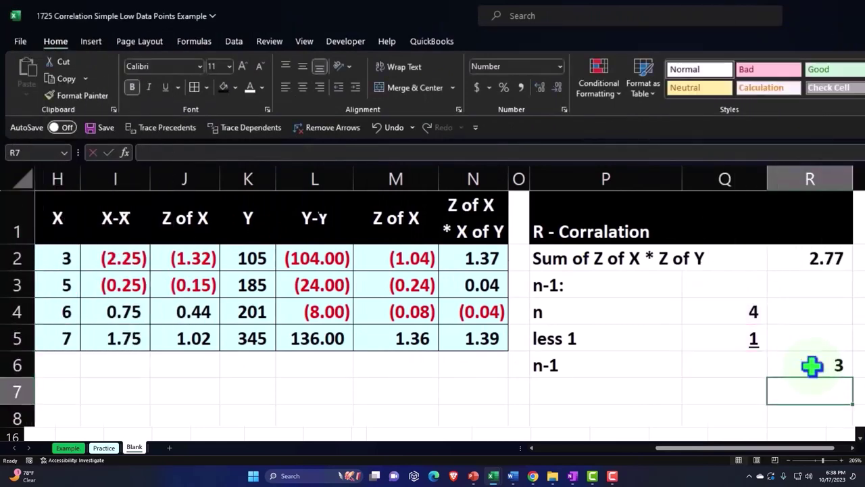
# Indent the n, less 1 and n-1 labels, n-1 one level further, and narrow column Q
pyautogui.click(581, 317)
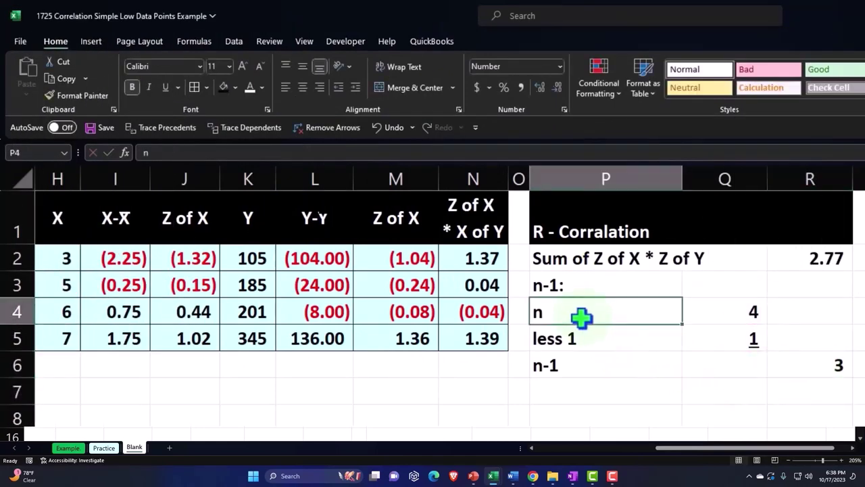
pyautogui.moveTo(582, 317); pyautogui.dragTo(573, 352)
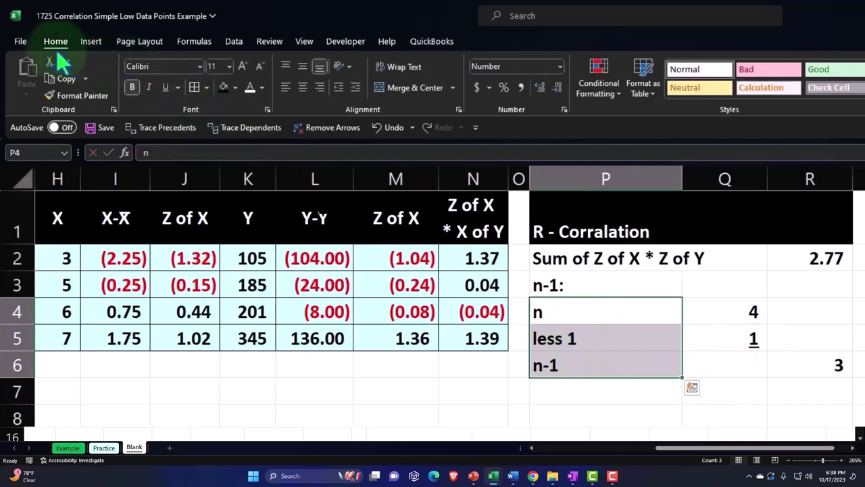
pyautogui.click(355, 87)
pyautogui.click(560, 363)
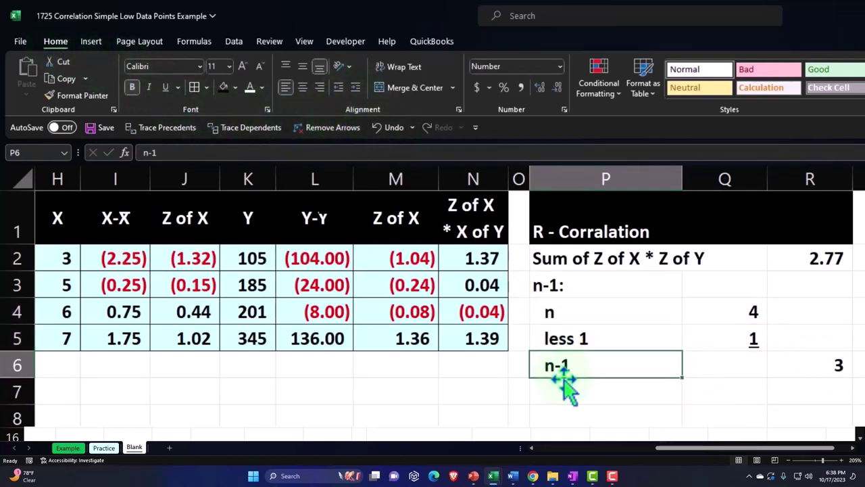
pyautogui.click(355, 89)
pyautogui.click(707, 370)
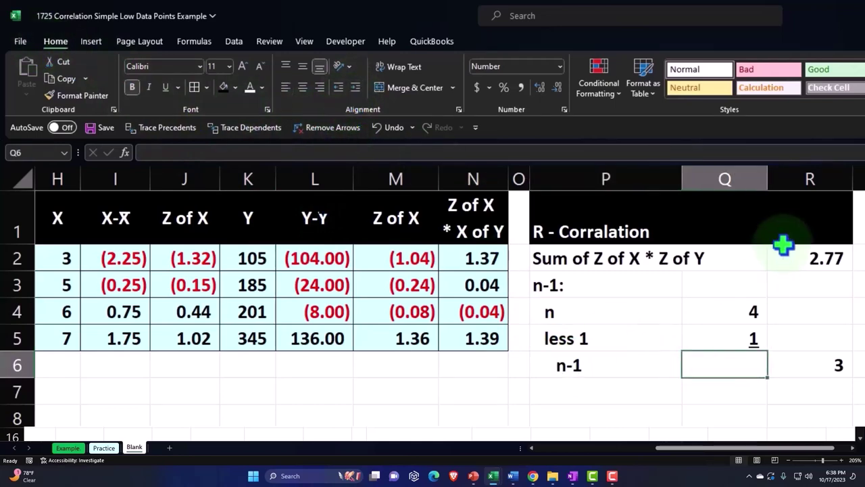
pyautogui.moveTo(767, 183); pyautogui.dragTo(728, 187)
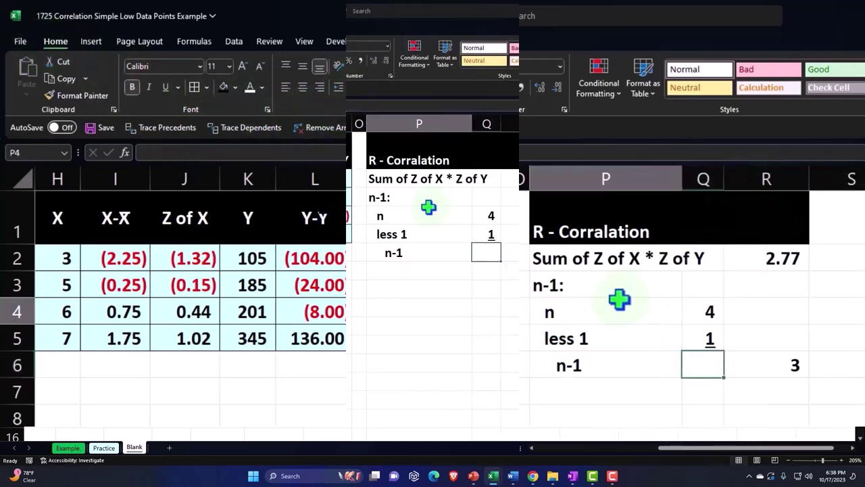
# Review the Z product, count and n-1 formulas, retyping 1 in Q5
pyautogui.press('Home')
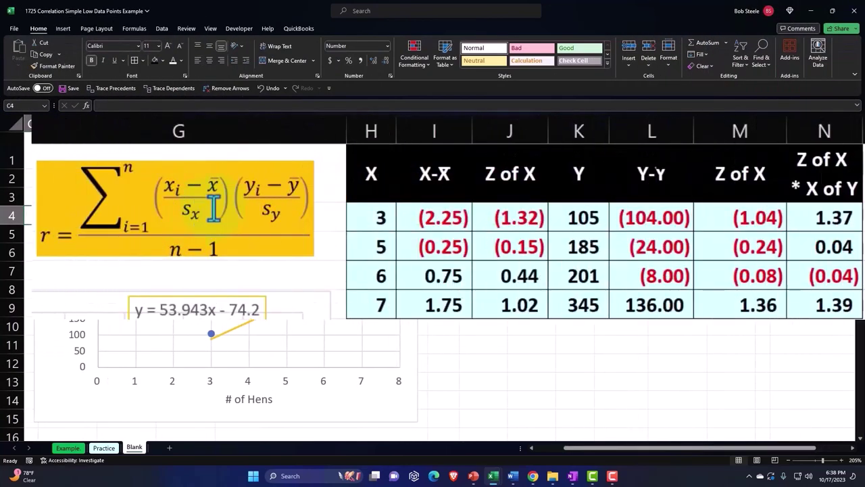
pyautogui.moveTo(800, 223); pyautogui.dragTo(800, 292)
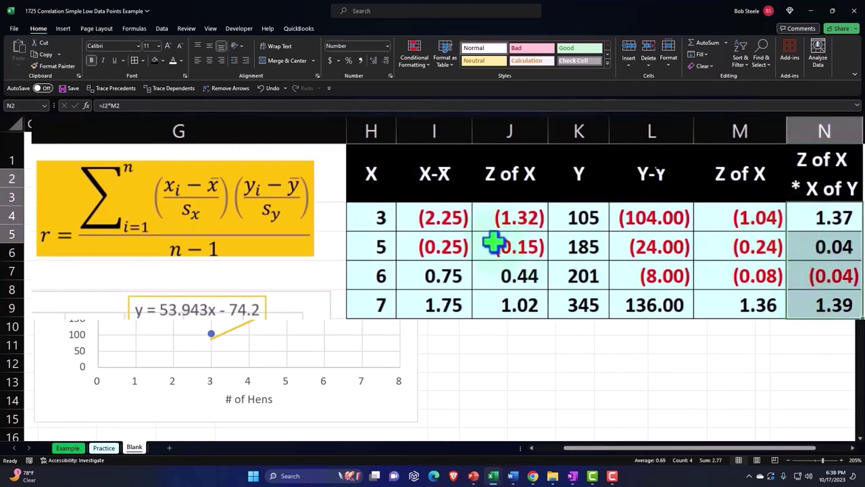
pyautogui.click(745, 219)
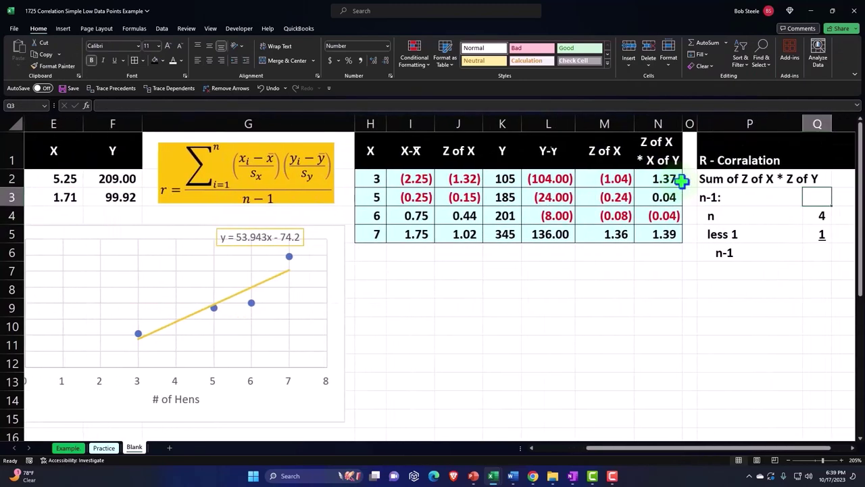
pyautogui.hscroll(3, 682, 179)
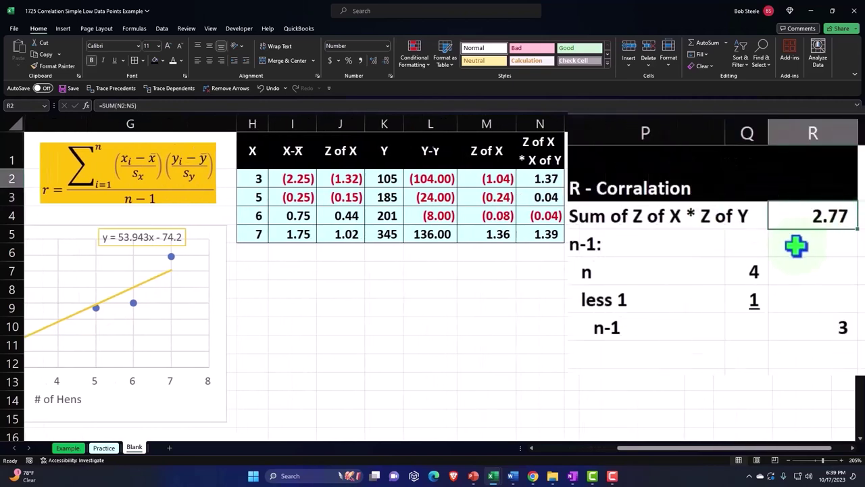
pyautogui.click(620, 277)
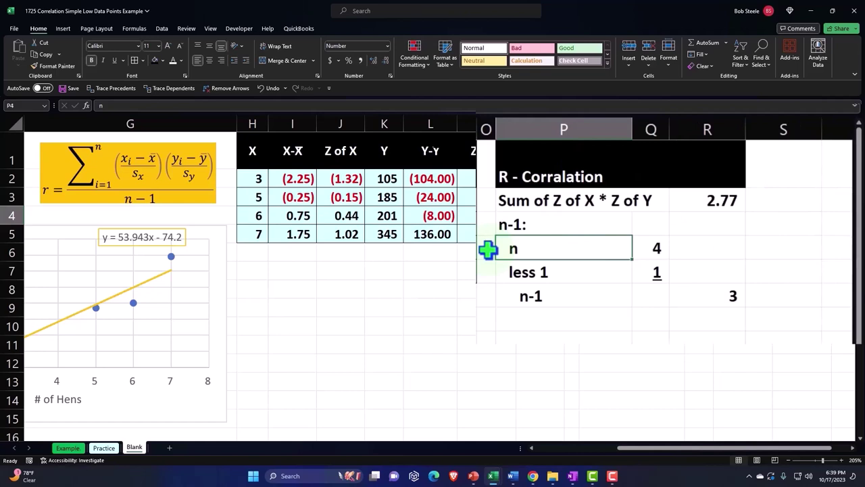
pyautogui.press('Up')
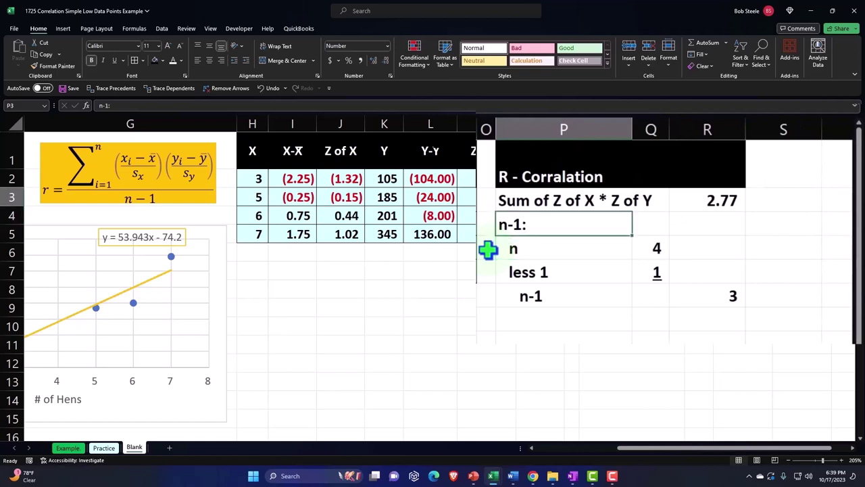
pyautogui.press('Down')
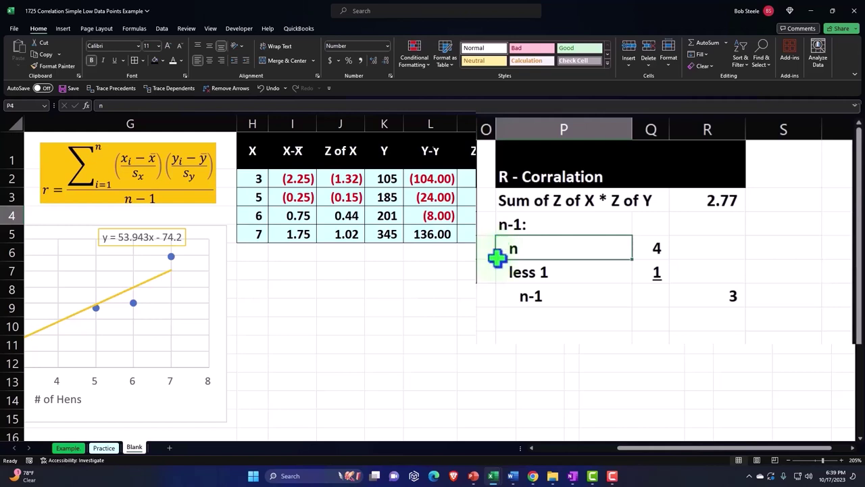
pyautogui.click(656, 252)
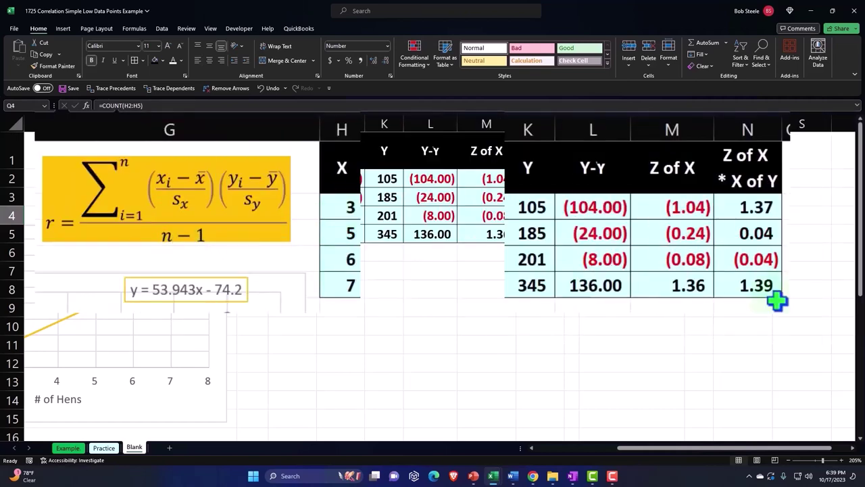
pyautogui.click(709, 234)
pyautogui.write('1')
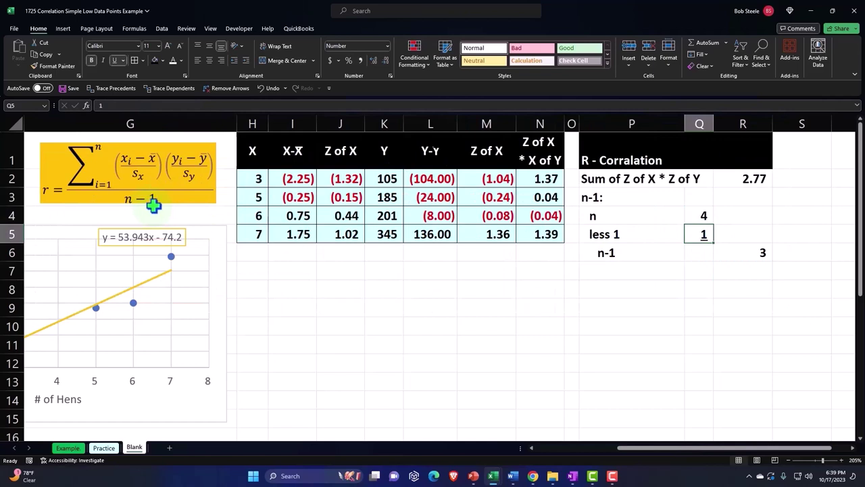
pyautogui.click(753, 252)
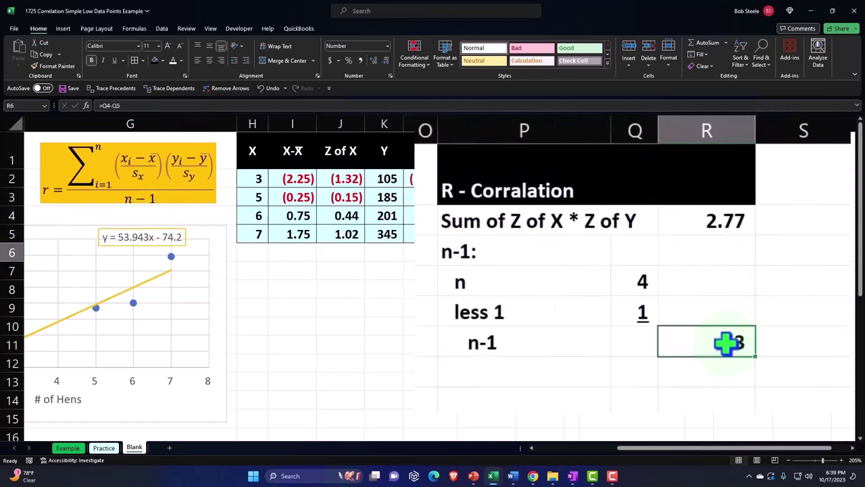
# Label P7 'R - Corralation' using autocomplete
pyautogui.click(530, 367)
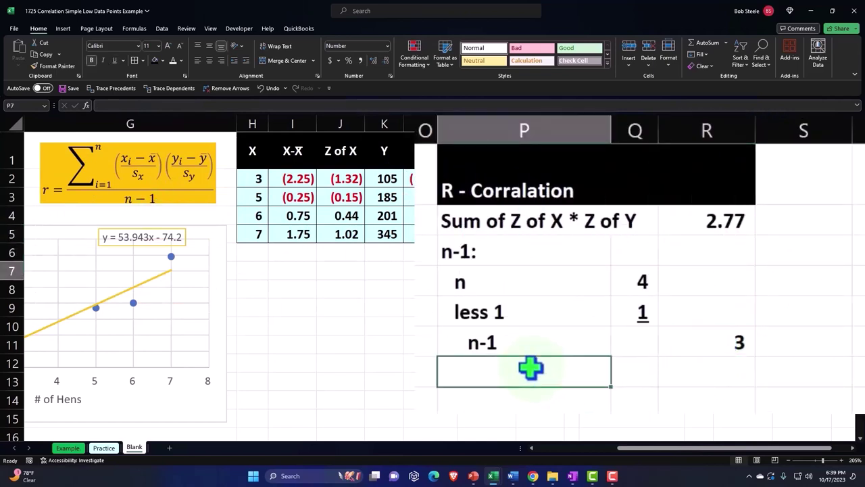
pyautogui.write('r - Corralation')
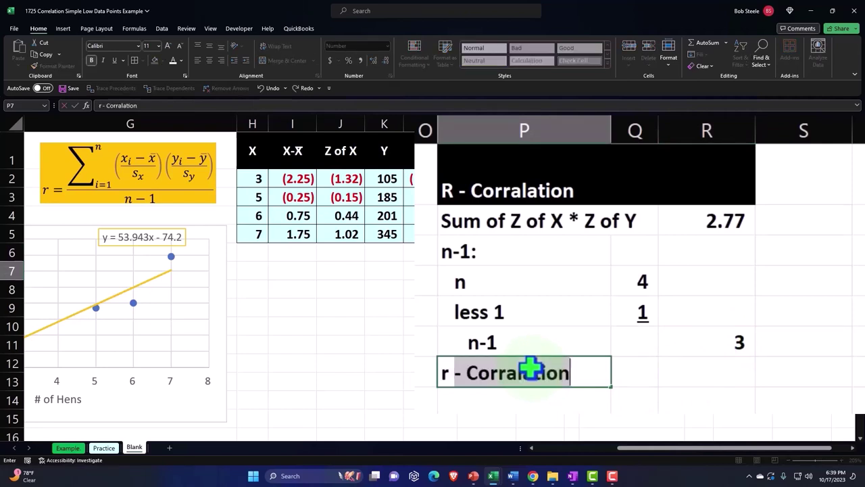
pyautogui.press('Tab')
pyautogui.press('Tab')
# Enter =R2/R6 in R7 and increase decimals so r shows as 0.92
pyautogui.write('=')
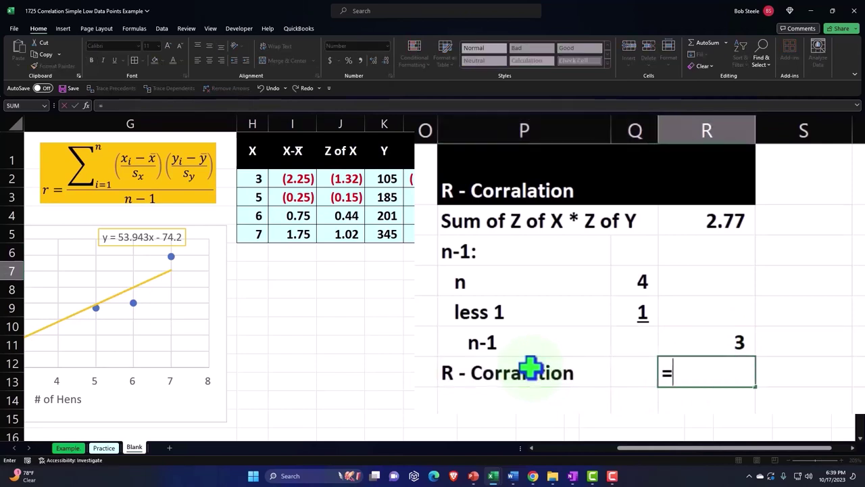
pyautogui.press('Up')
pyautogui.press('Up')
pyautogui.press('Up')
pyautogui.press('Up')
pyautogui.press('Up')
pyautogui.write('/')
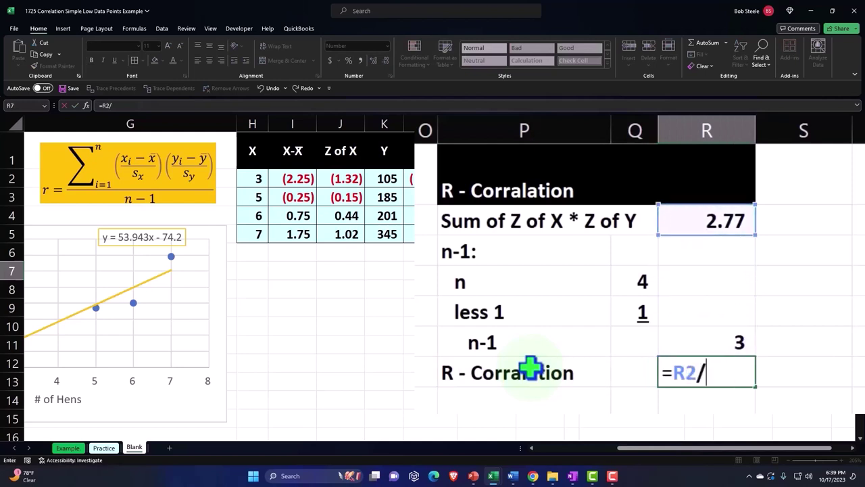
pyautogui.press('Up')
pyautogui.press('Return')
pyautogui.click(634, 372)
pyautogui.hscroll(-3, 634, 372)
pyautogui.press('Right')
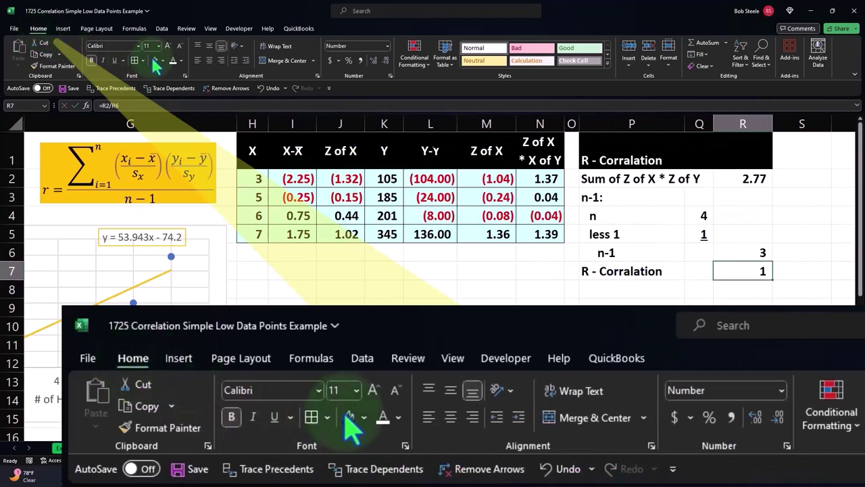
pyautogui.click(373, 61)
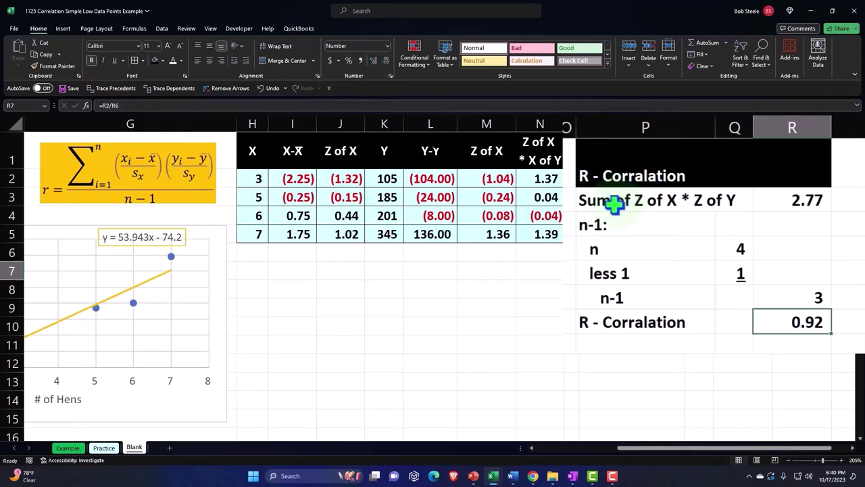
# Fill P2:R7 with the recent light blue colour
pyautogui.moveTo(615, 198); pyautogui.dragTo(773, 318)
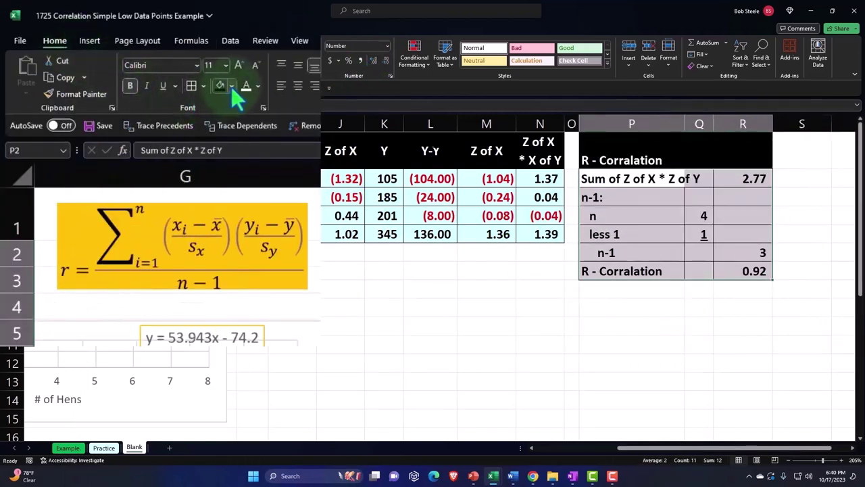
pyautogui.click(231, 85)
pyautogui.click(222, 244)
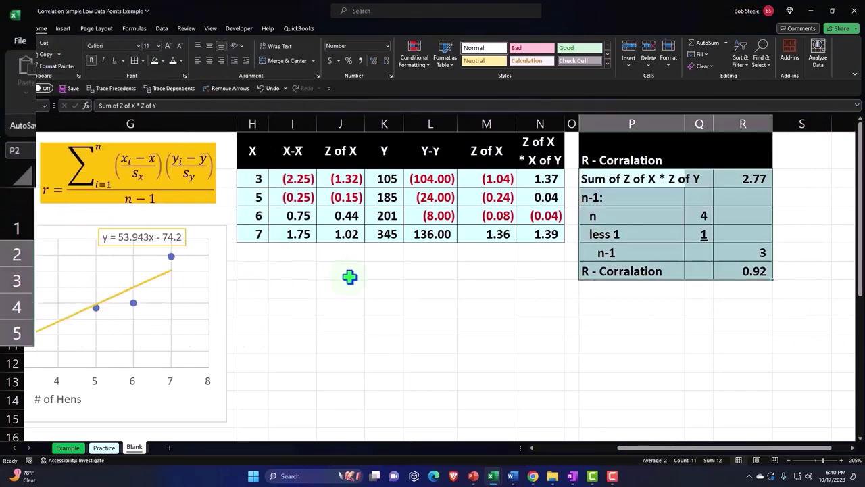
pyautogui.click(422, 276)
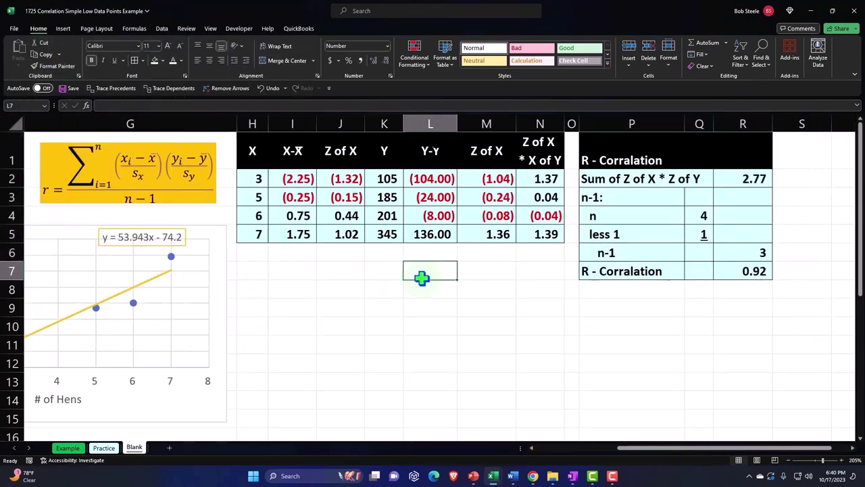
pyautogui.press('Left')
pyautogui.press('Left')
pyautogui.press('Left')
pyautogui.press('Left')
pyautogui.press('Left')
pyautogui.press('Left')
pyautogui.press('Left')
pyautogui.press('Left')
pyautogui.press('Left')
pyautogui.press('Left')
pyautogui.press('Left')
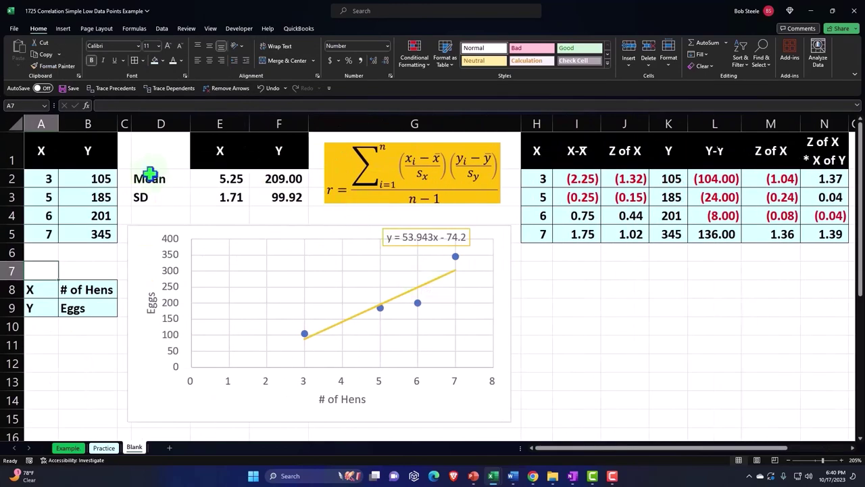
# With A1:B5 selected, enable the Analysis ToolPak under Options > Add-ins > Excel Add-ins
pyautogui.moveTo(41, 150); pyautogui.dragTo(77, 227)
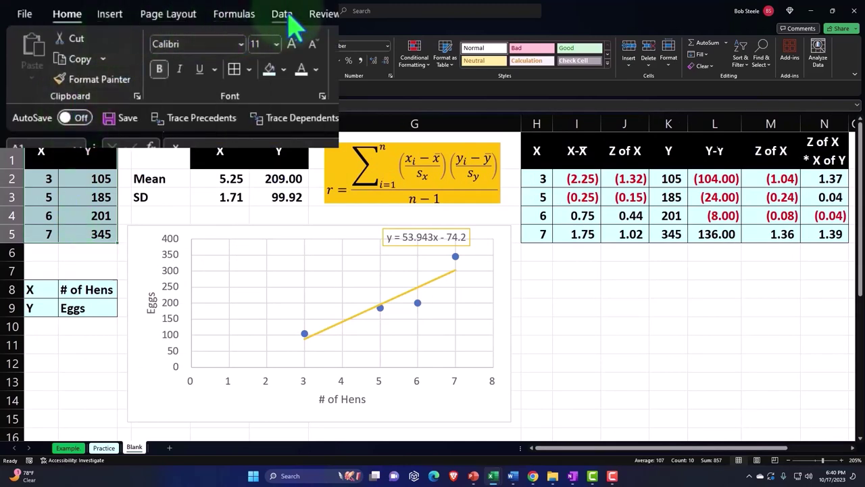
pyautogui.click(164, 30)
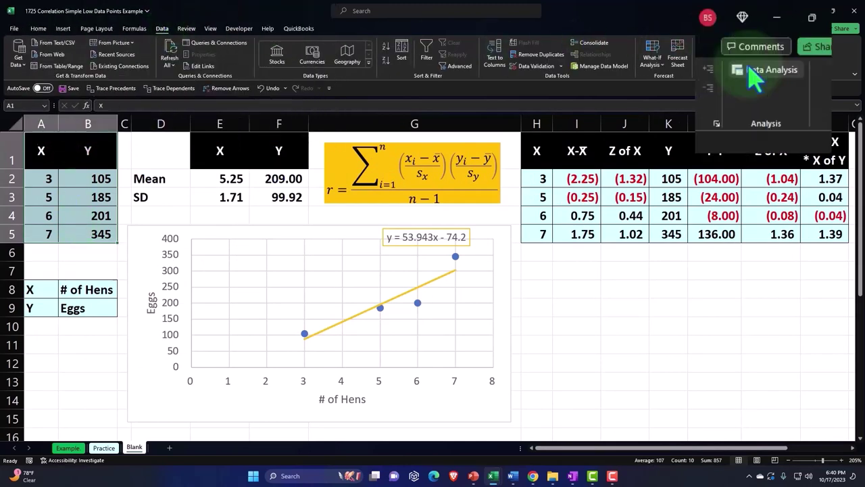
pyautogui.click(14, 28)
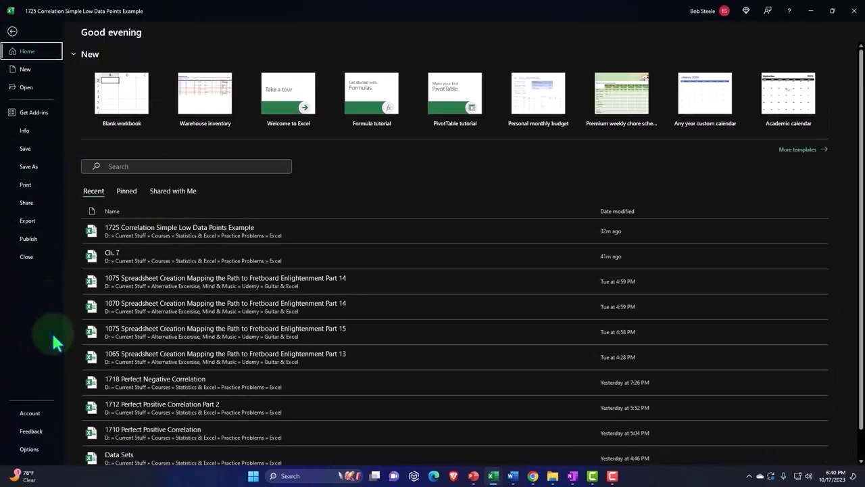
pyautogui.press('Escape')
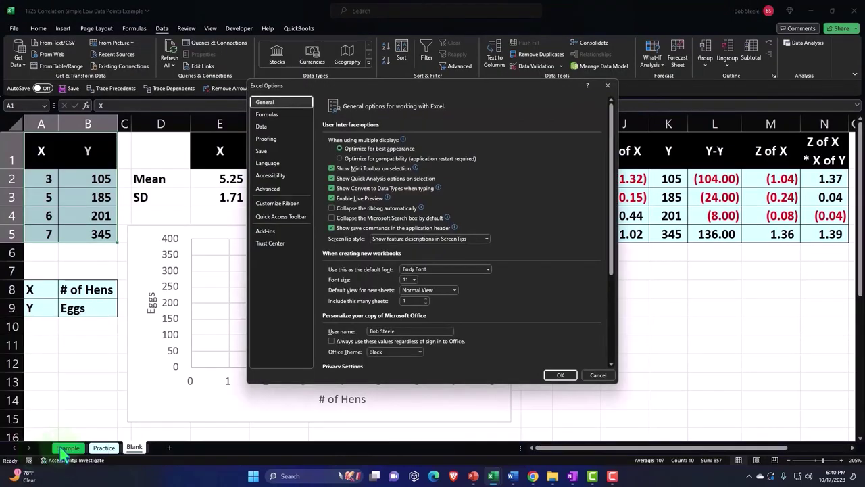
pyautogui.click(251, 242)
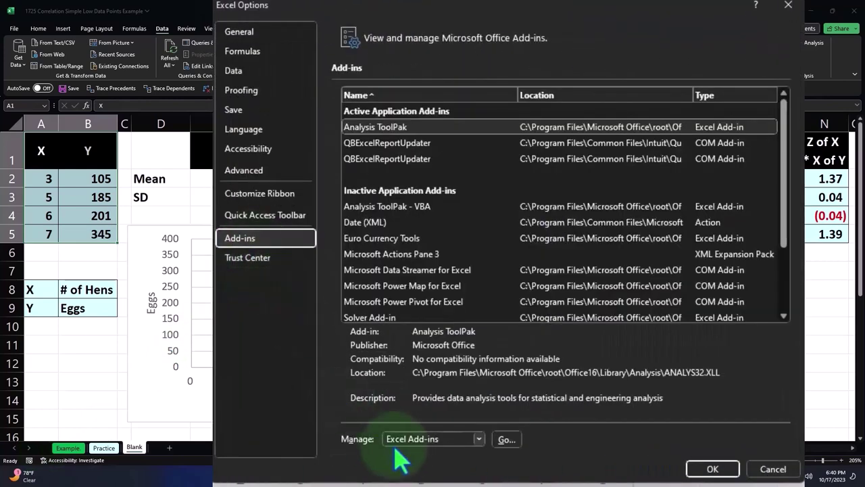
pyautogui.click(506, 440)
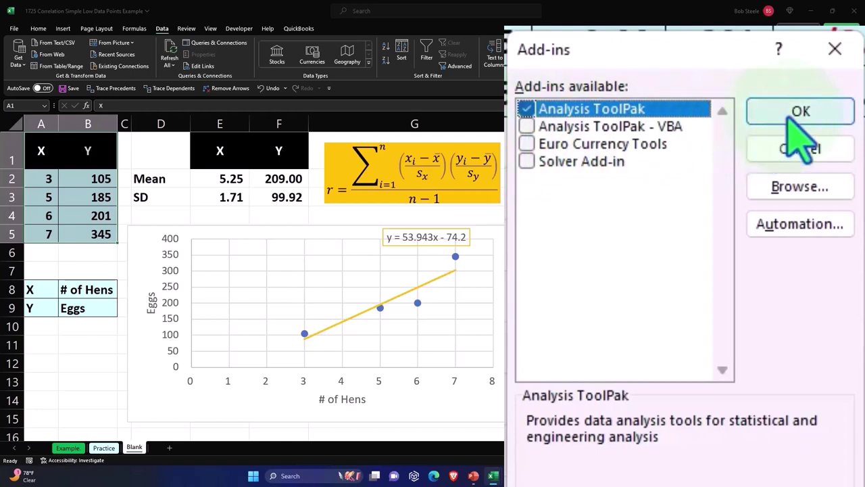
pyautogui.click(825, 114)
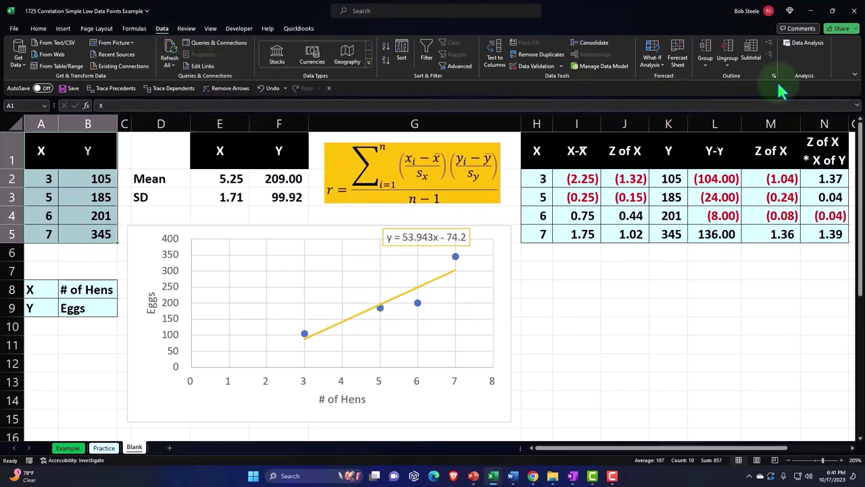
# Choose the Correlation analysis tool and set its input range to A1:B5
pyautogui.click(801, 43)
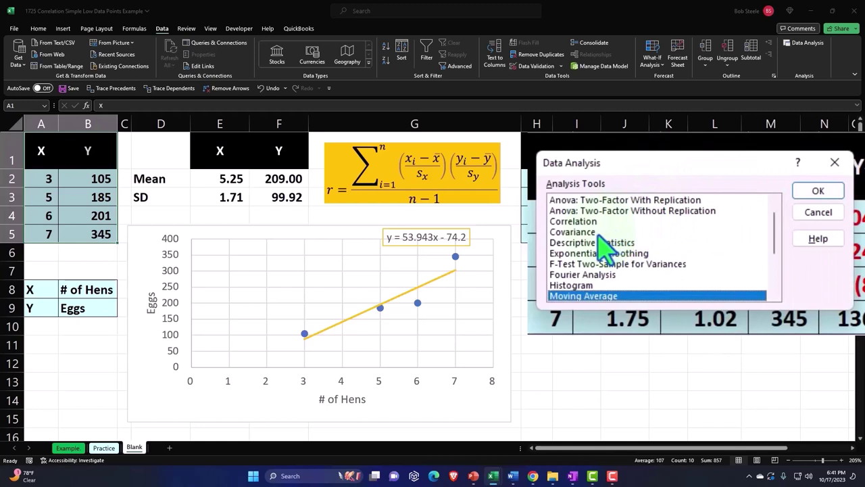
pyautogui.click(597, 234)
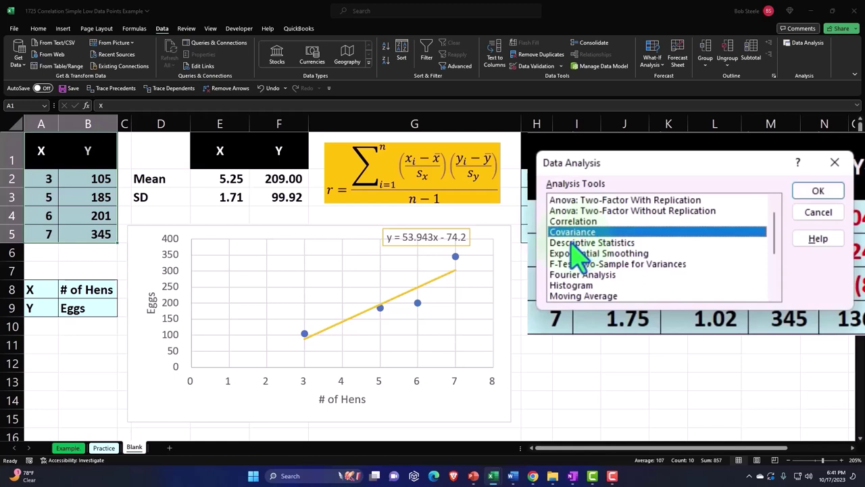
pyautogui.click(572, 224)
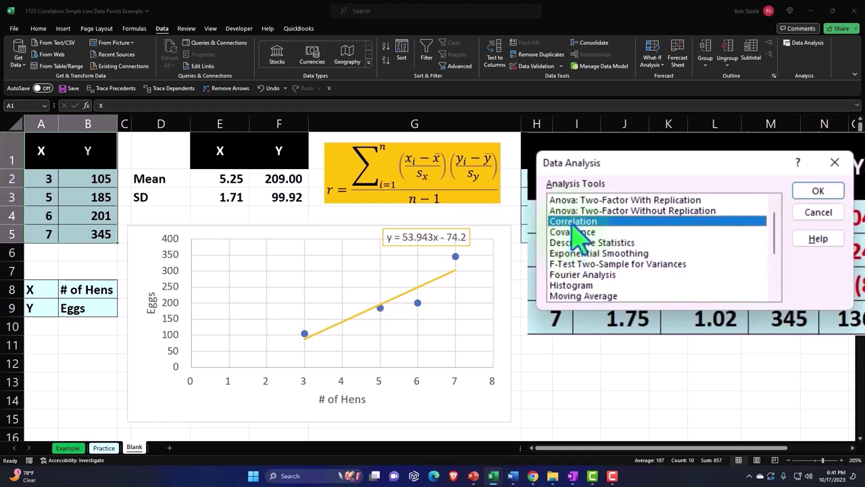
pyautogui.click(809, 194)
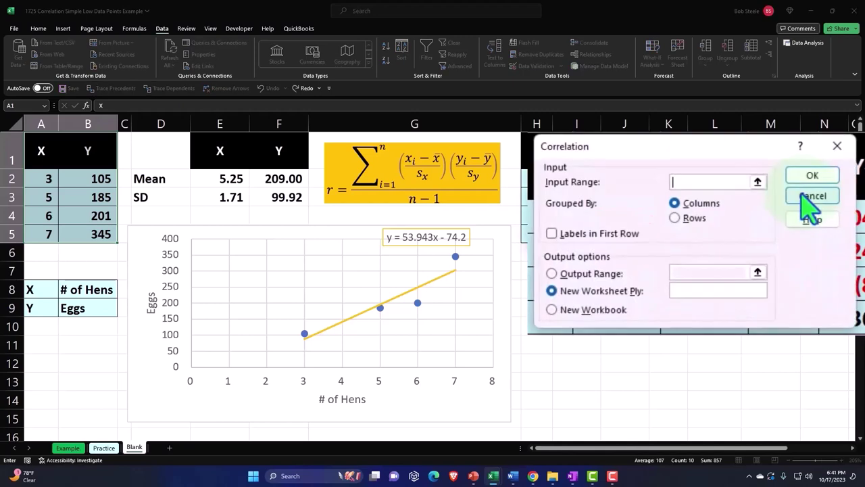
pyautogui.click(758, 182)
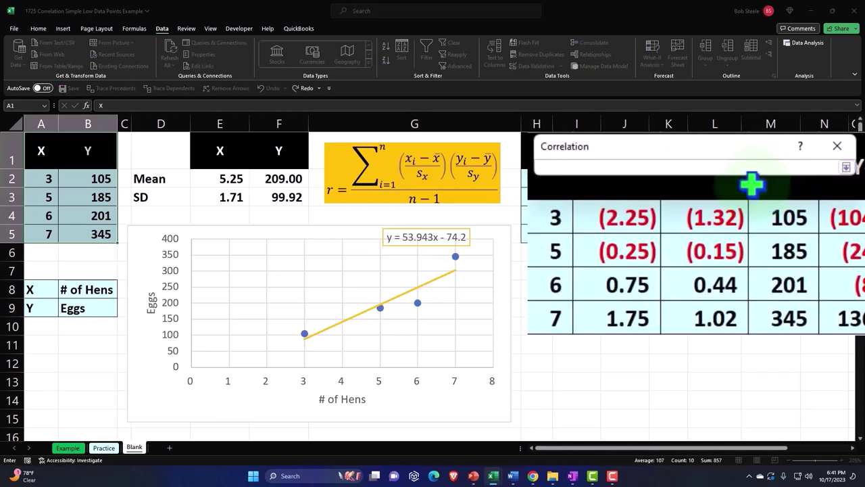
pyautogui.moveTo(41, 150); pyautogui.dragTo(81, 225)
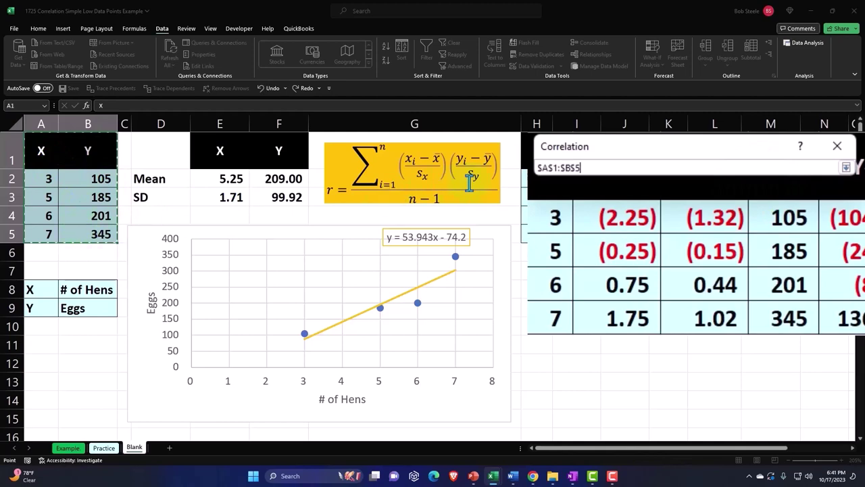
# Use first-row labels and output range T1, then run the correlation, giving r = 0.921988
pyautogui.click(846, 167)
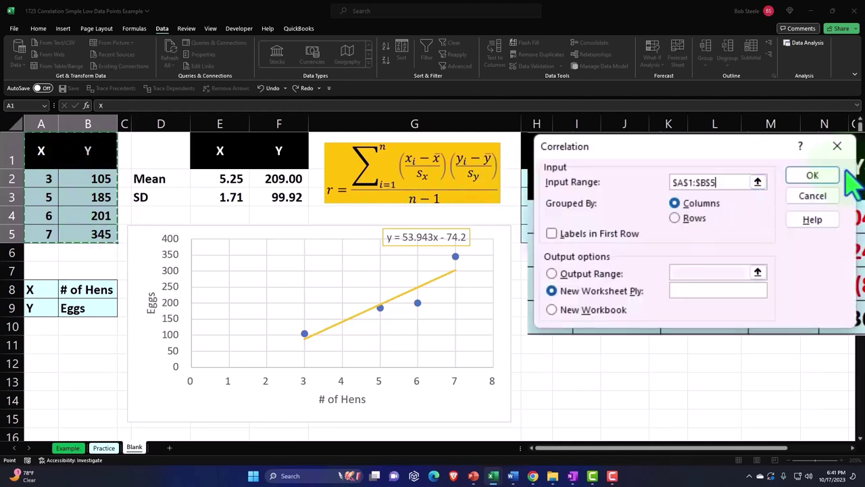
pyautogui.click(553, 234)
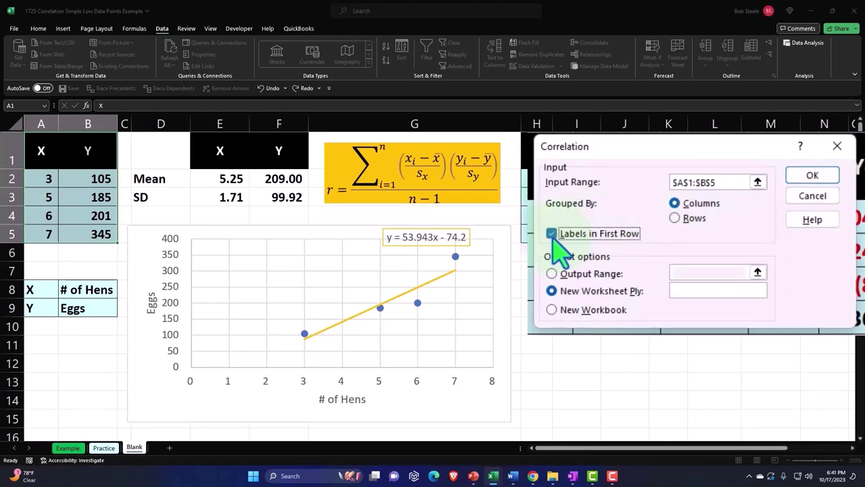
pyautogui.click(552, 273)
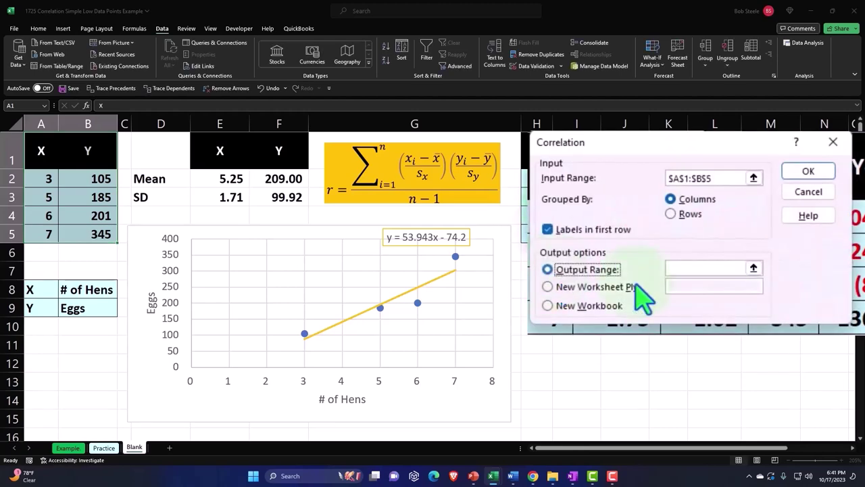
pyautogui.click(730, 271)
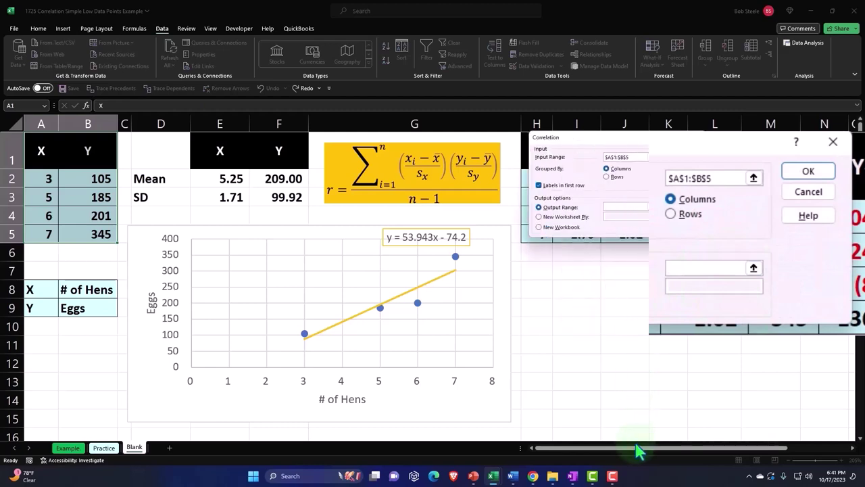
pyautogui.moveTo(635, 447); pyautogui.dragTo(714, 455)
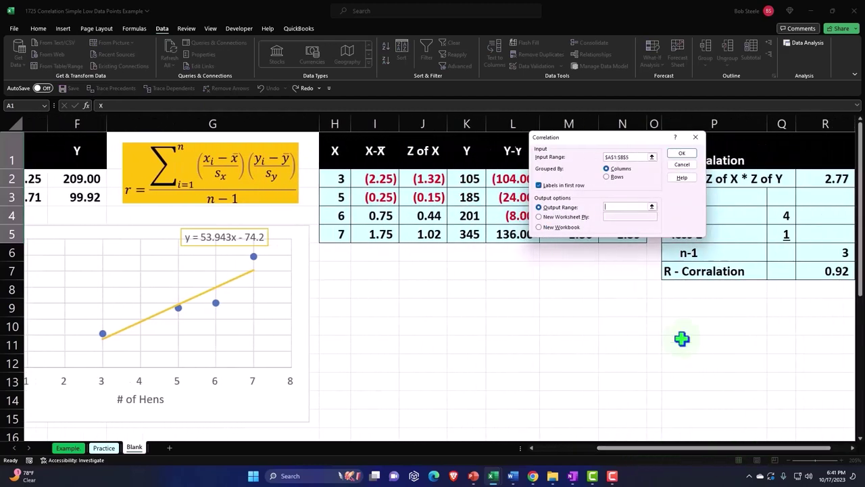
pyautogui.press('Right')
pyautogui.press('Right')
pyautogui.press('Right')
pyautogui.press('Right')
pyautogui.press('Right')
pyautogui.press('Right')
pyautogui.press('Right')
pyautogui.press('Right')
pyautogui.press('Right')
pyautogui.press('Right')
pyautogui.press('Right')
pyautogui.press('Right')
pyautogui.press('Right')
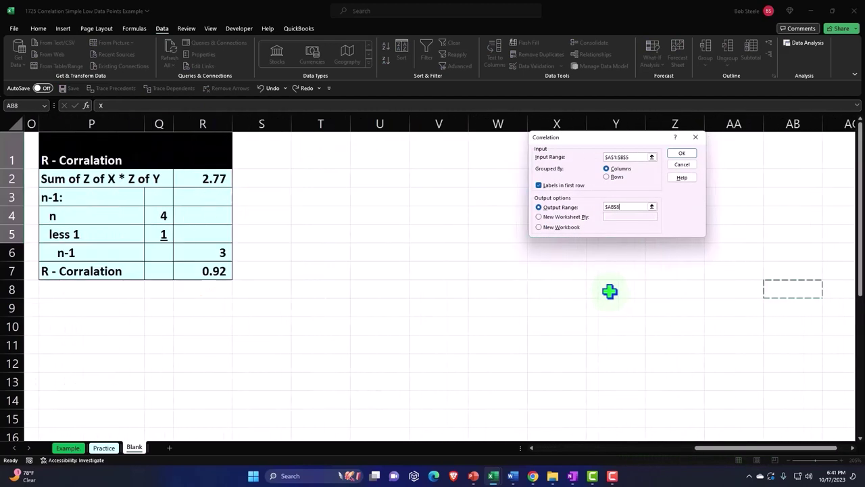
pyautogui.press('Left')
pyautogui.press('Left')
pyautogui.press('Left')
pyautogui.press('Left')
pyautogui.press('Left')
pyautogui.press('Left')
pyautogui.press('Left')
pyautogui.press('Left')
pyautogui.press('Left')
pyautogui.press('Left')
pyautogui.press('Up')
pyautogui.press('Up')
pyautogui.press('Up')
pyautogui.press('Up')
pyautogui.press('Up')
pyautogui.press('Up')
pyautogui.press('Up')
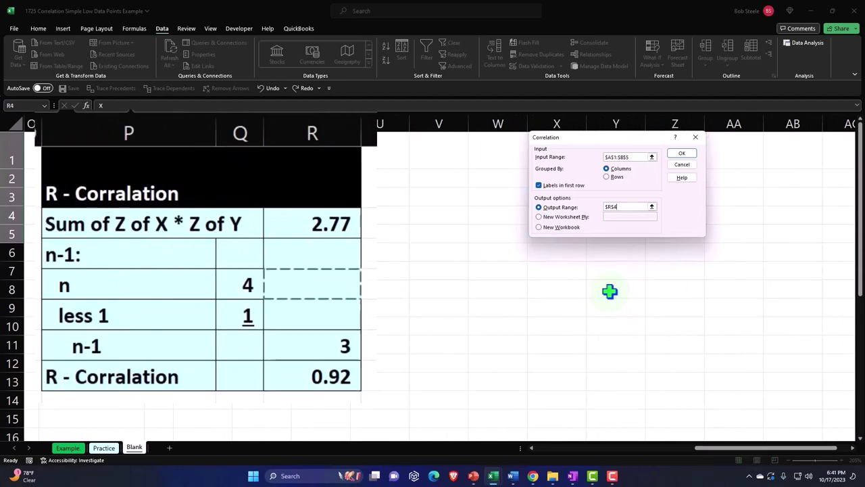
pyautogui.press('Right')
pyautogui.press('Right')
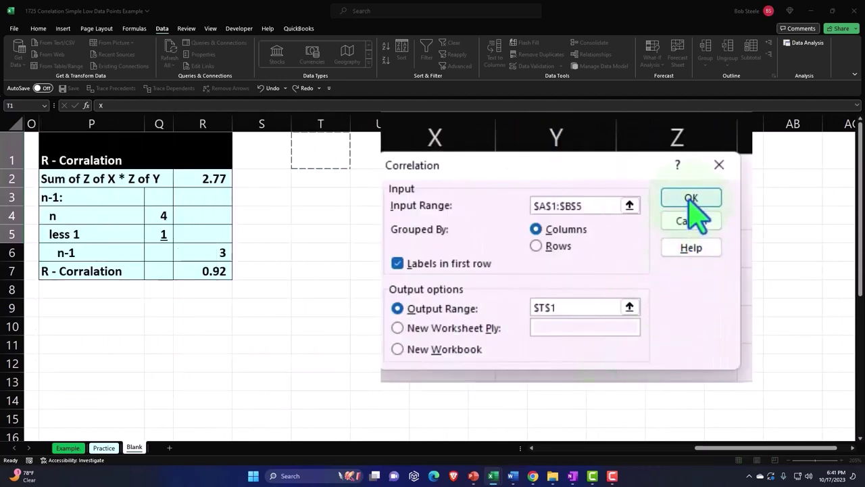
pyautogui.click(690, 197)
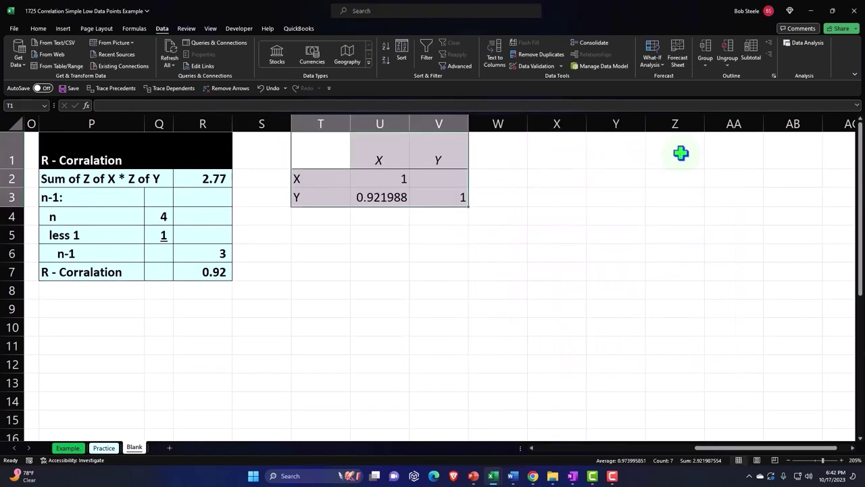
# Fill the correlation header row T1:V1 black with white heading text
pyautogui.click(585, 214)
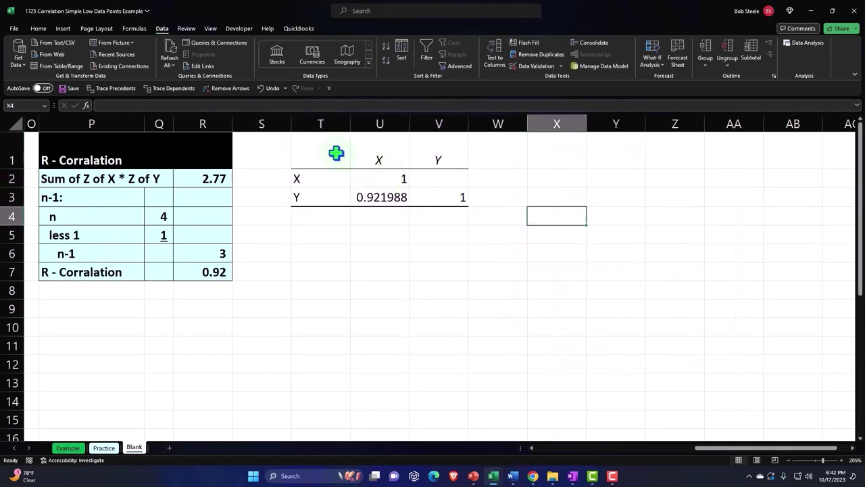
pyautogui.moveTo(336, 153); pyautogui.dragTo(417, 149)
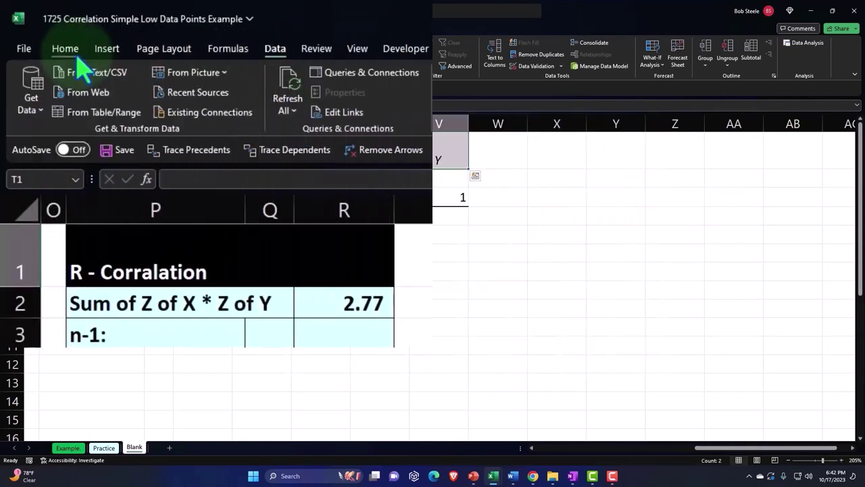
pyautogui.click(78, 60)
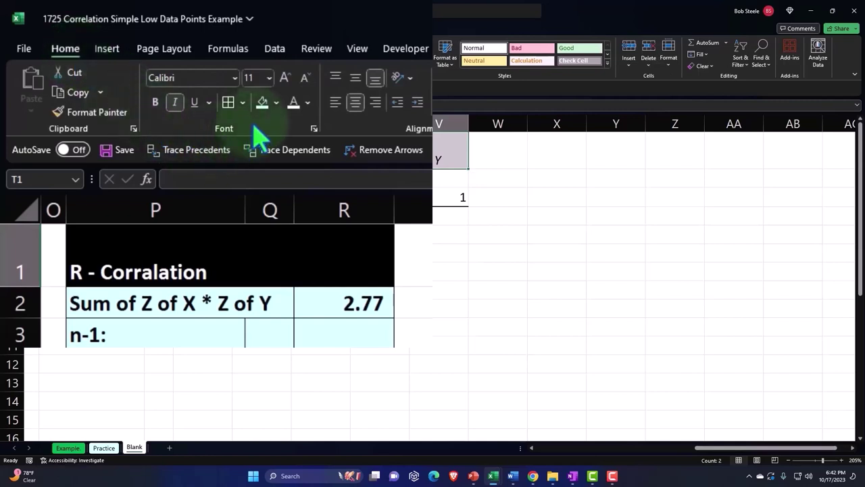
pyautogui.click(277, 103)
pyautogui.click(284, 143)
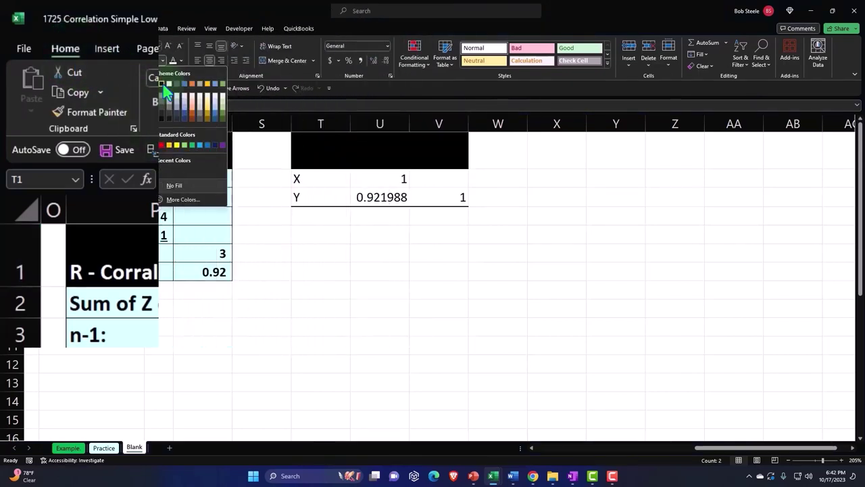
pyautogui.click(173, 60)
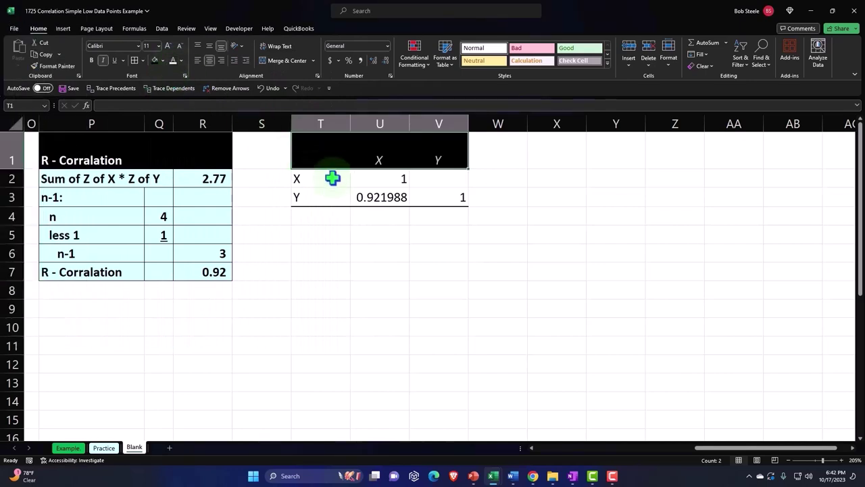
# Give the correlation values in T2:V3 a light-cyan fill and borders
pyautogui.moveTo(332, 178); pyautogui.dragTo(438, 197)
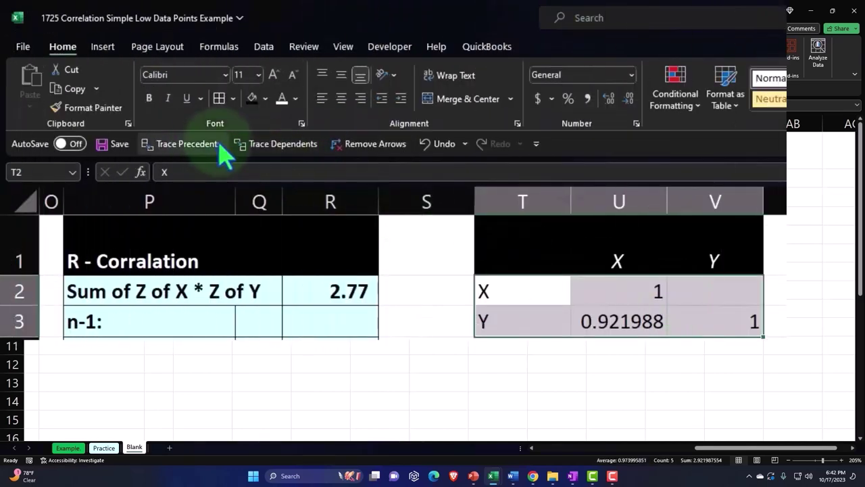
pyautogui.click(265, 98)
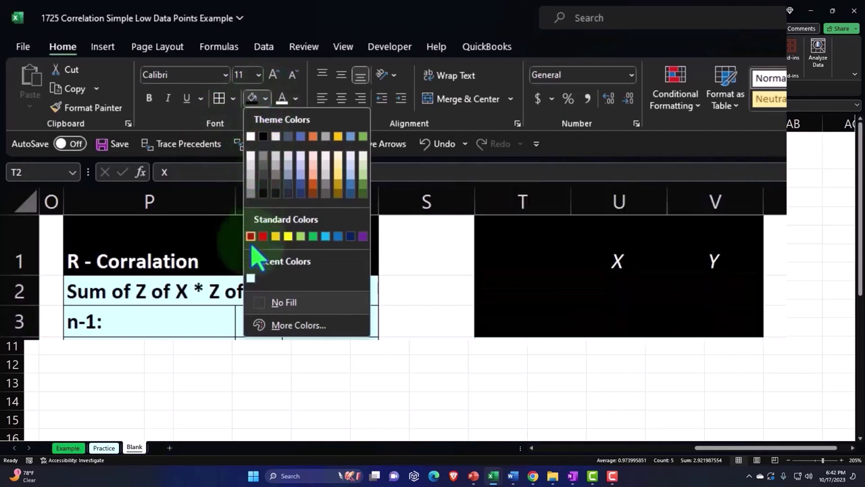
pyautogui.click(251, 280)
pyautogui.click(219, 99)
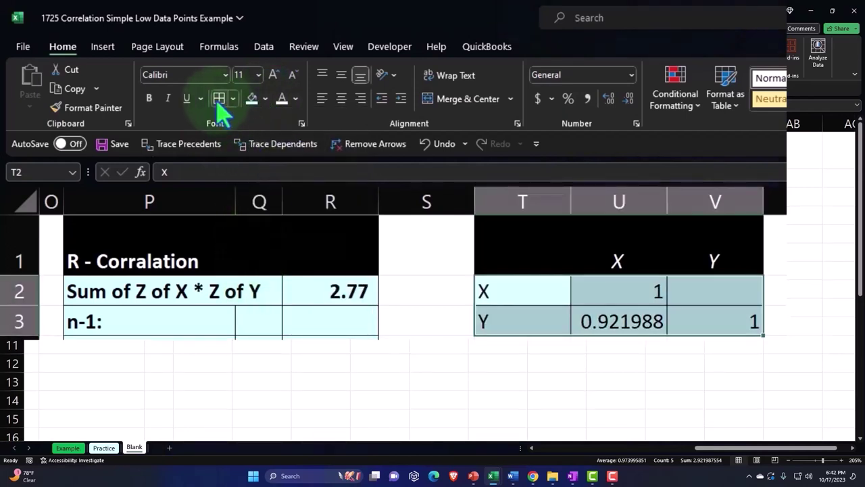
# Check the values in U3 and R7, then narrow spacer column S
pyautogui.click(612, 322)
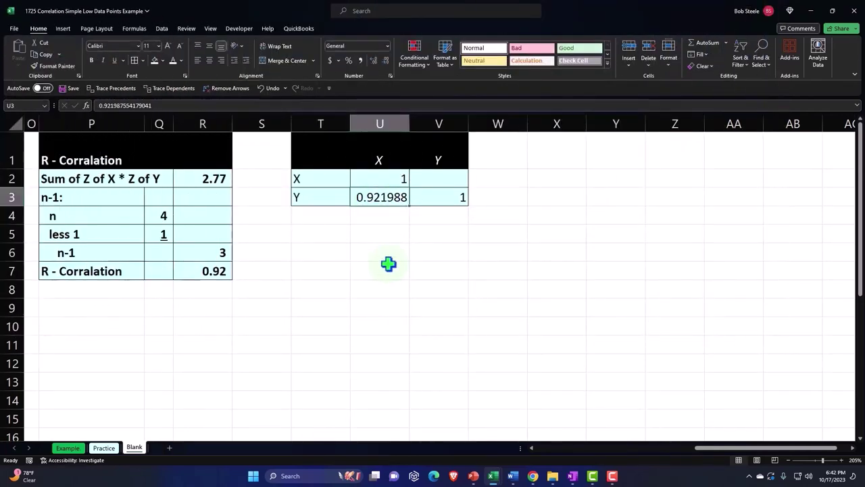
pyautogui.click(383, 162)
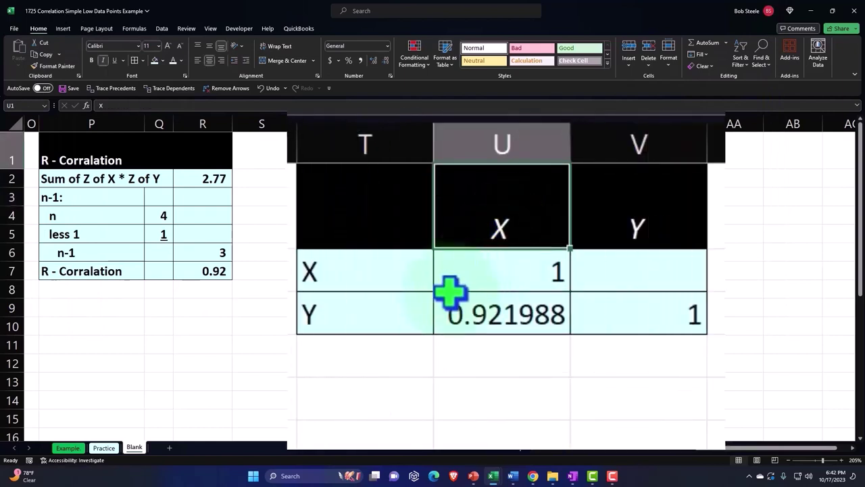
pyautogui.click(492, 319)
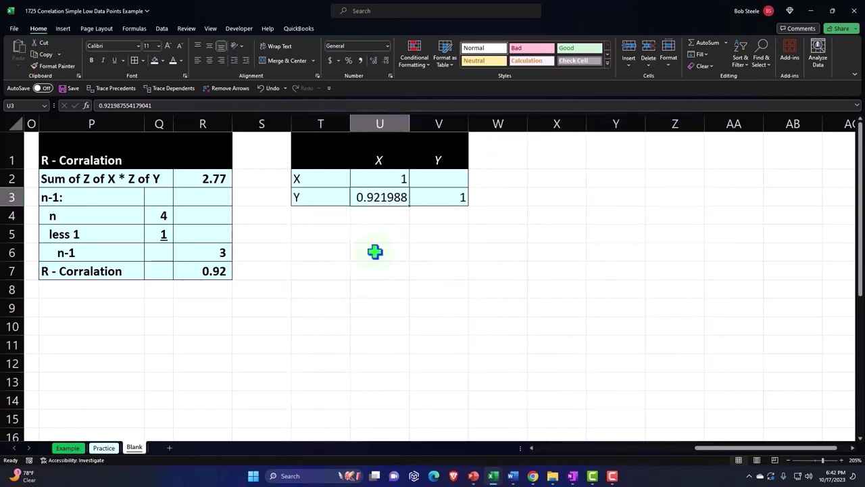
pyautogui.click(212, 270)
pyautogui.moveTo(291, 124); pyautogui.dragTo(241, 124)
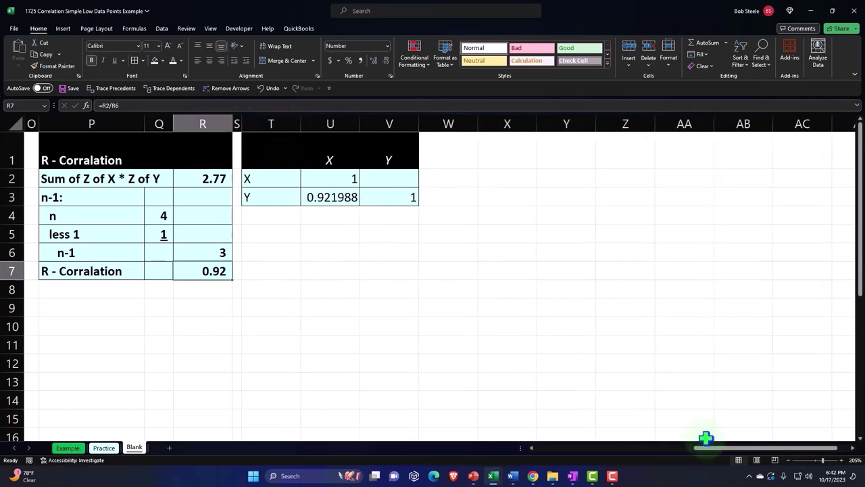
pyautogui.moveTo(710, 454); pyautogui.dragTo(507, 453)
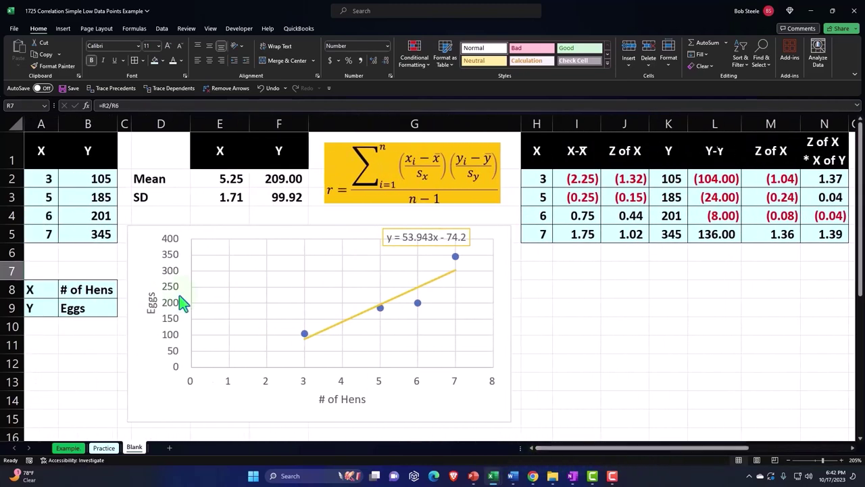
# Open the Descriptive Statistics tool with A1:B5 as the input range
pyautogui.moveTo(54, 164); pyautogui.dragTo(83, 229)
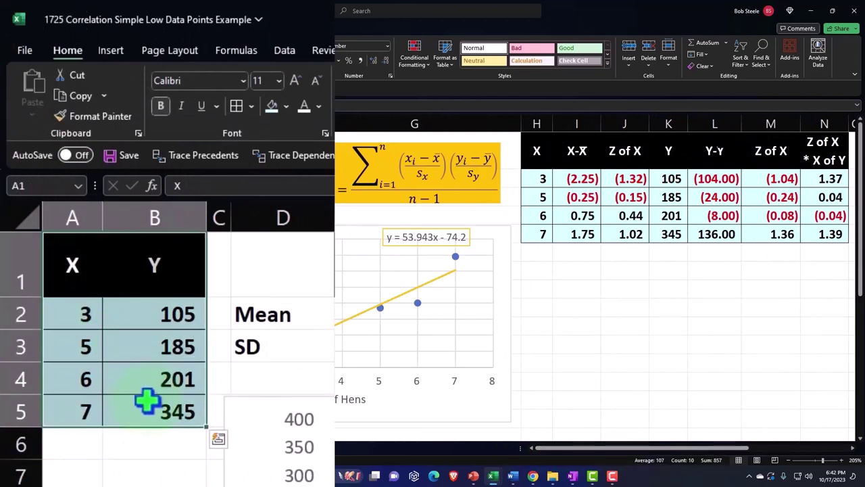
pyautogui.click(285, 50)
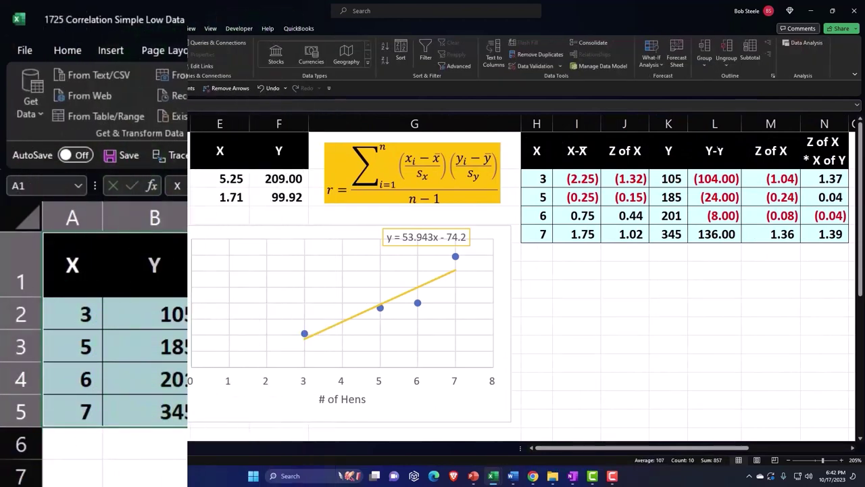
pyautogui.click(806, 42)
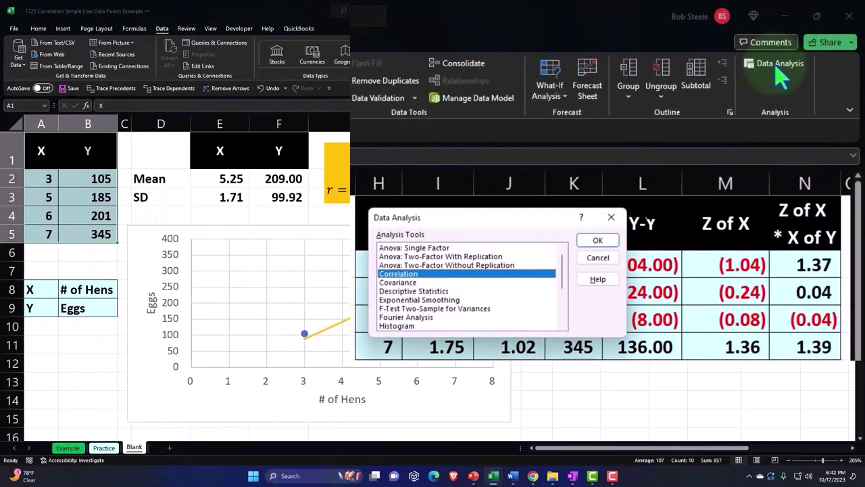
pyautogui.click(431, 292)
pyautogui.click(595, 241)
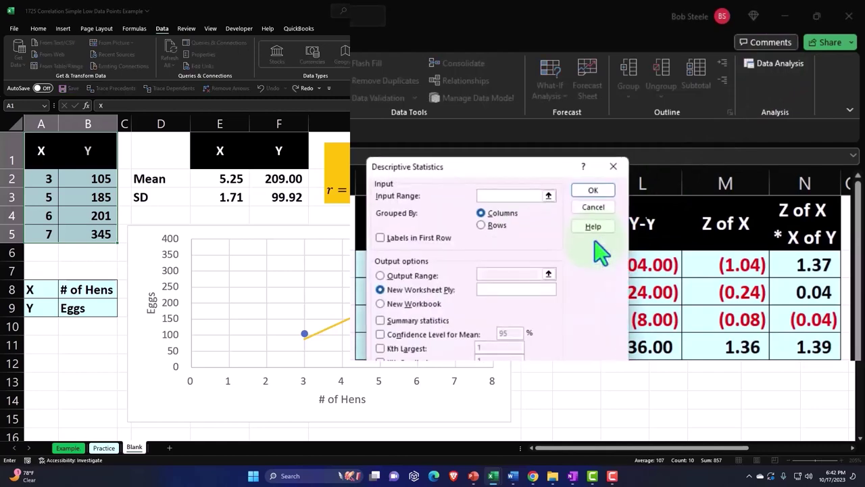
pyautogui.click(548, 195)
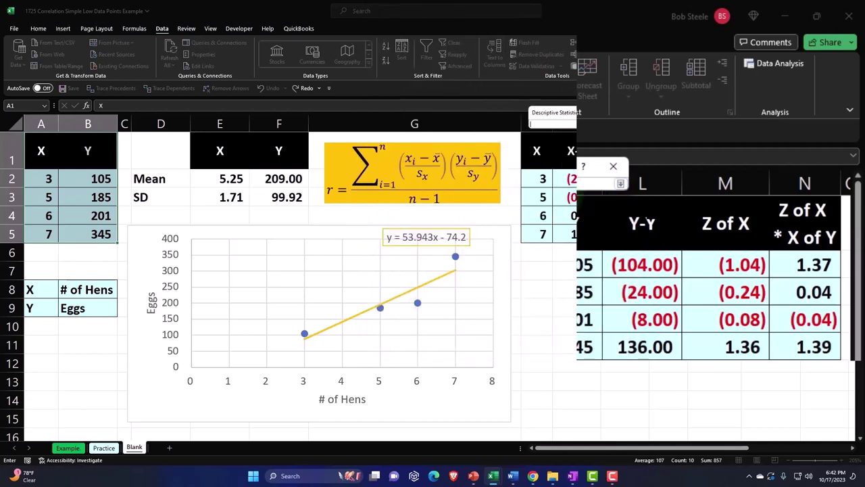
pyautogui.moveTo(41, 150); pyautogui.dragTo(78, 227)
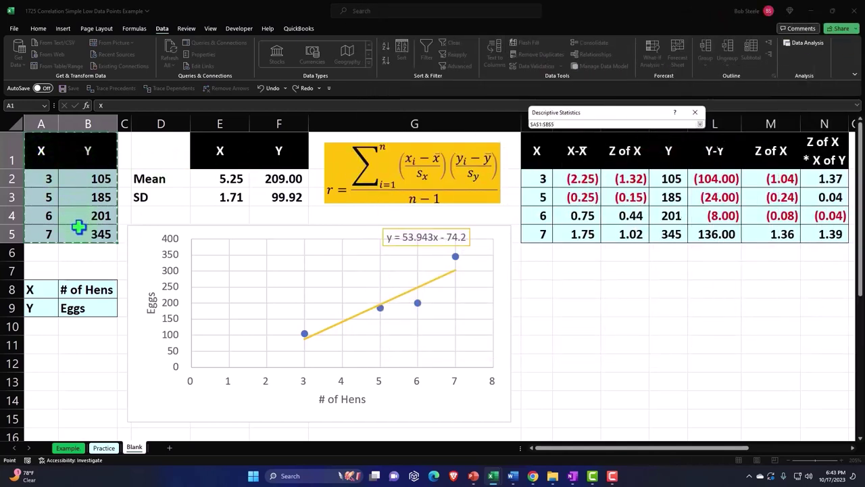
# Tick Labels, Summary statistics and 95% Confidence Level, and choose Output Range
pyautogui.click(700, 124)
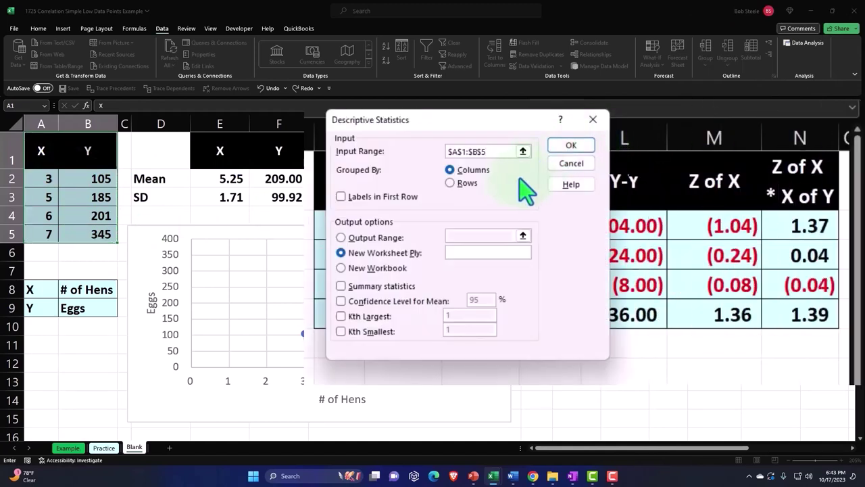
pyautogui.click(344, 197)
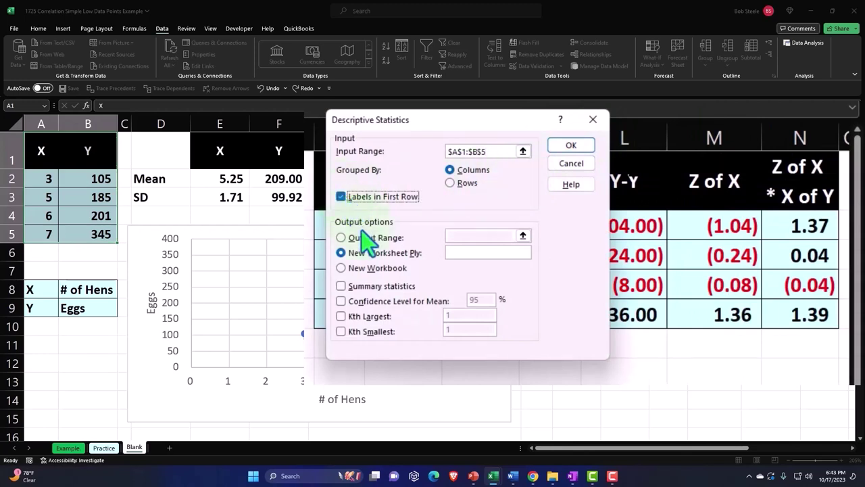
pyautogui.click(342, 288)
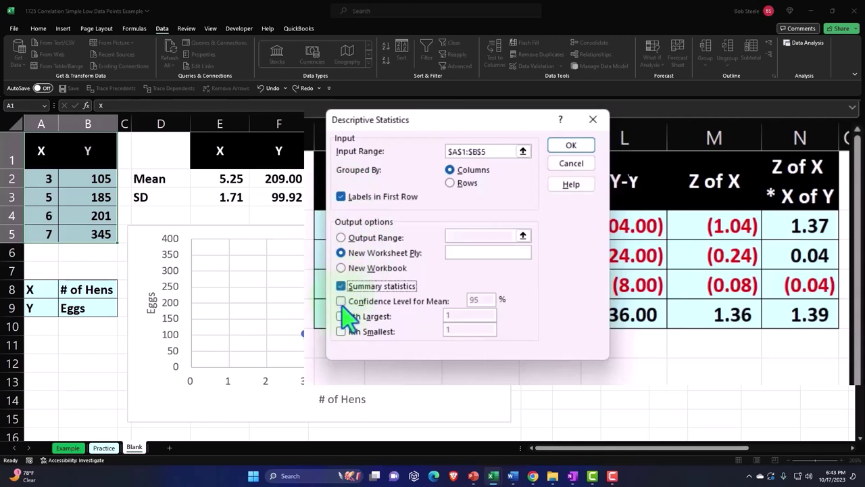
pyautogui.click(341, 302)
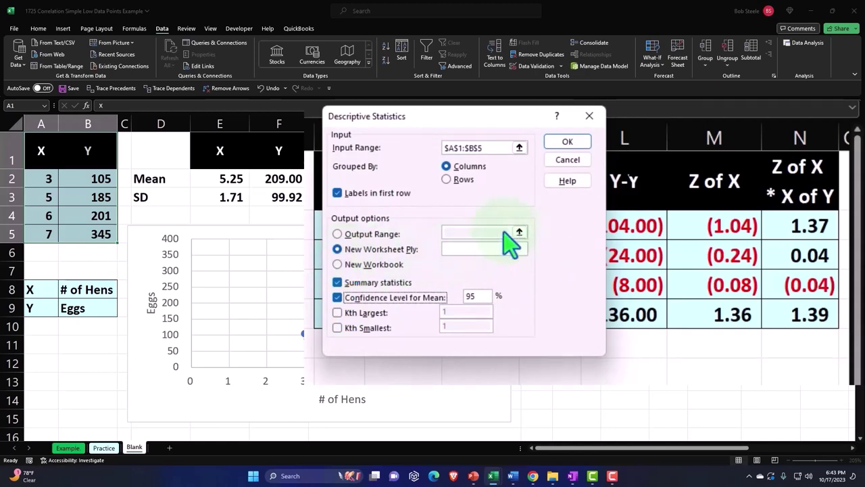
pyautogui.click(337, 234)
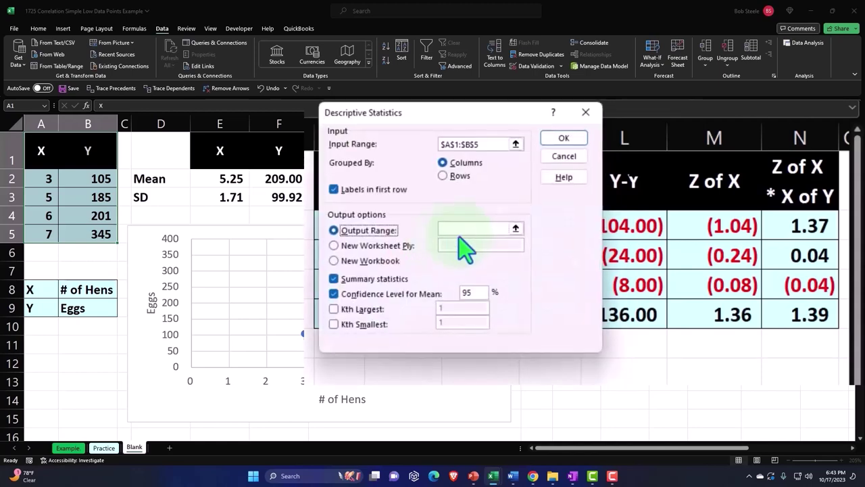
pyautogui.click(471, 229)
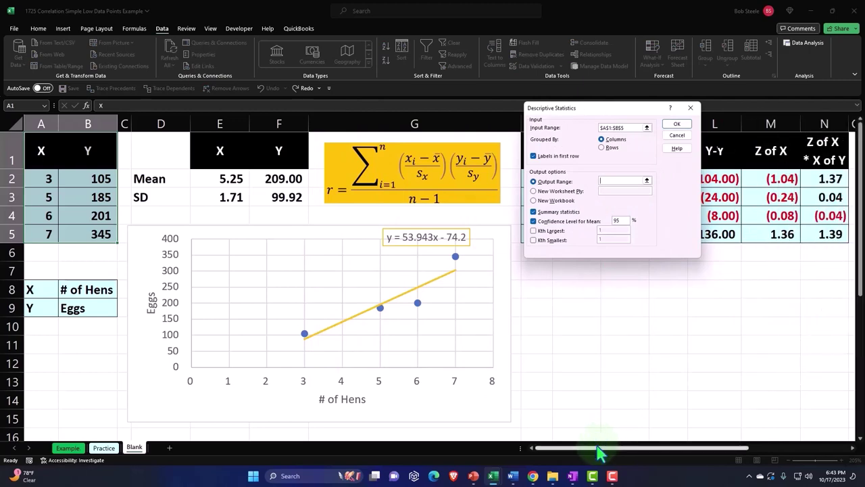
pyautogui.moveTo(599, 448); pyautogui.dragTo(709, 448)
# Generate the Descriptive Statistics output at X1, widen column X and narrow column W
pyautogui.click(496, 178)
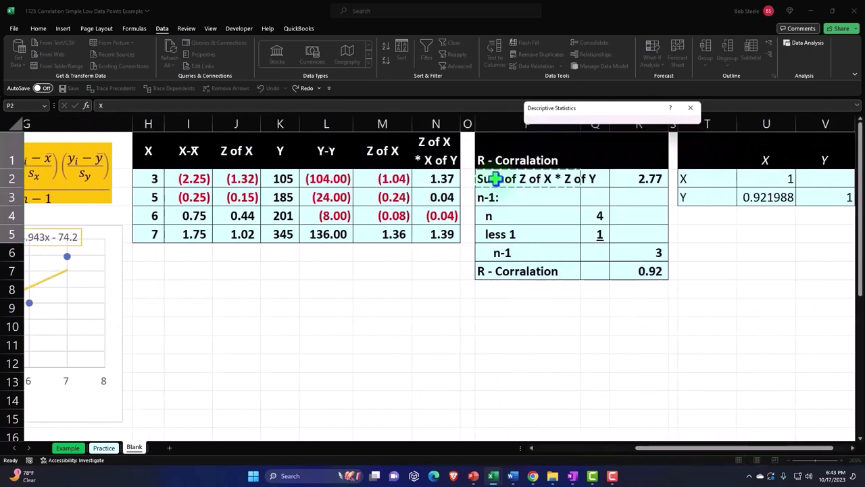
pyautogui.press('Right')
pyautogui.press('Right')
pyautogui.press('Right')
pyautogui.press('Right')
pyautogui.press('Right')
pyautogui.press('Right')
pyautogui.press('Right')
pyautogui.press('Right')
pyautogui.press('Right')
pyautogui.press('Right')
pyautogui.press('Right')
pyautogui.press('Right')
pyautogui.press('Right')
pyautogui.press('Right')
pyautogui.press('Right')
pyautogui.press('Right')
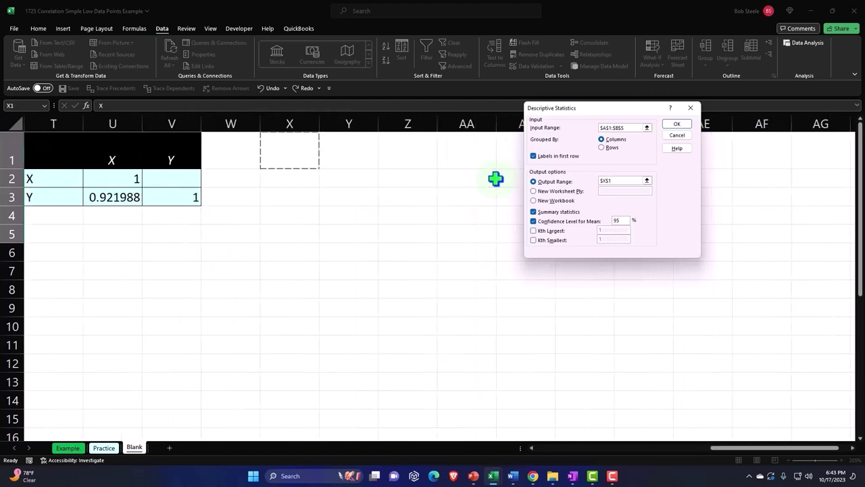
pyautogui.click(674, 127)
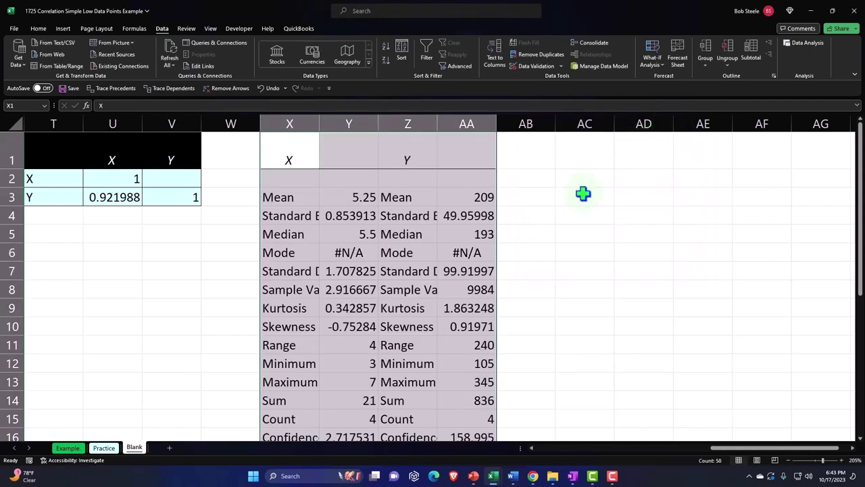
pyautogui.click(349, 197)
pyautogui.moveTo(319, 123); pyautogui.dragTo(404, 123)
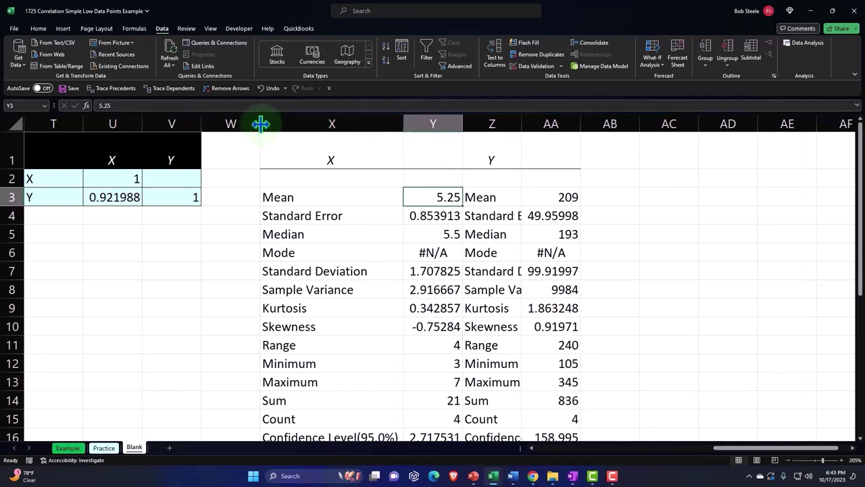
pyautogui.moveTo(260, 123); pyautogui.dragTo(218, 123)
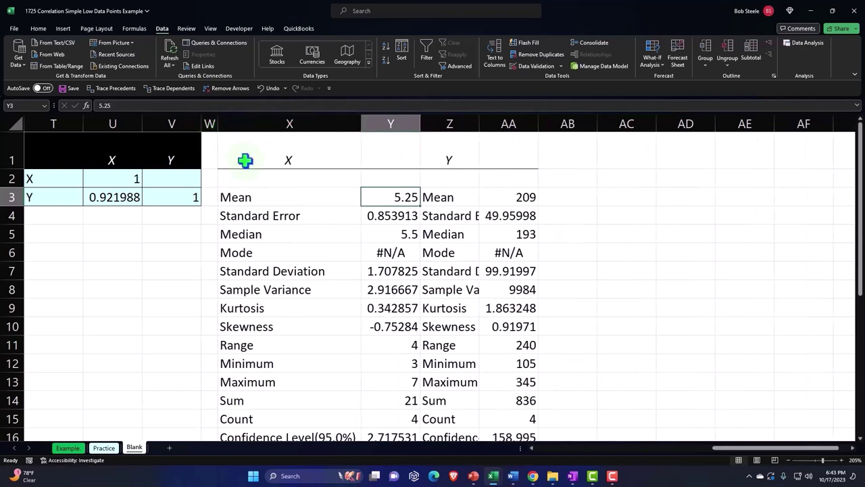
# Review each statistic label from Mean down to Count, and the X standard error
pyautogui.click(267, 197)
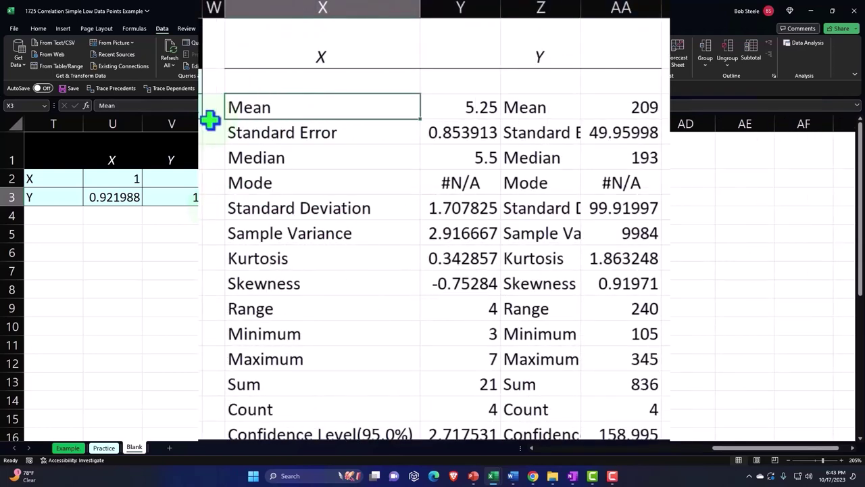
pyautogui.press('Down')
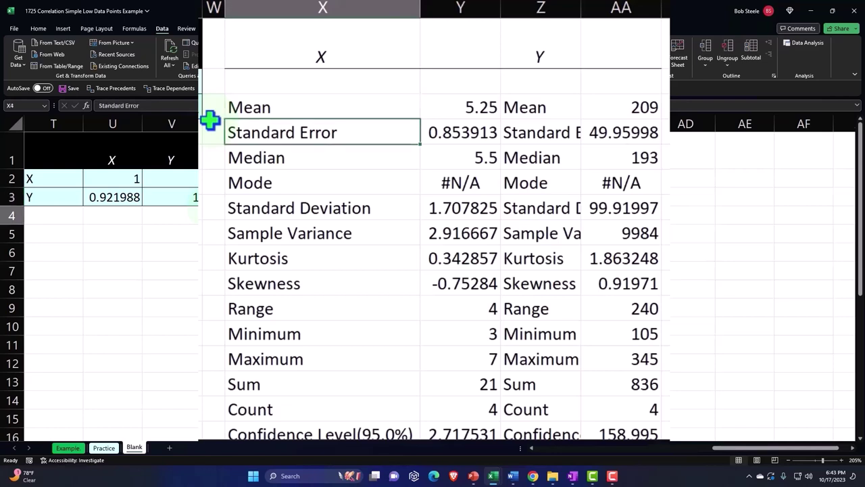
pyautogui.press('Down')
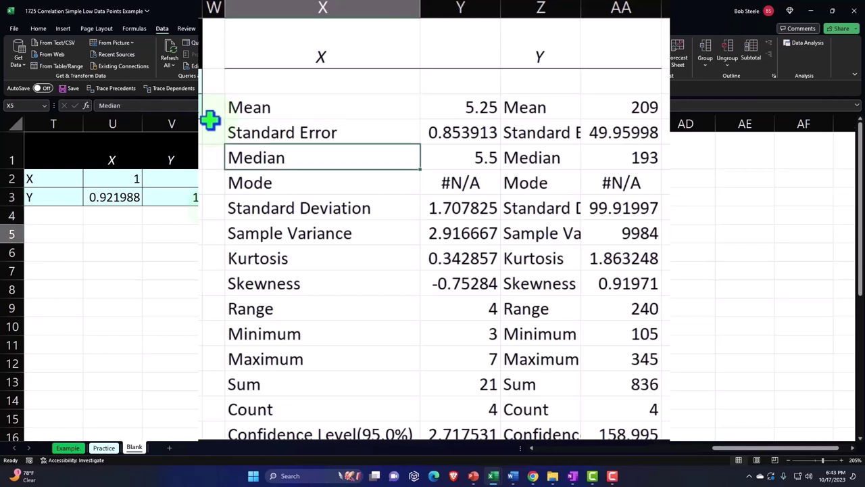
pyautogui.press('Down')
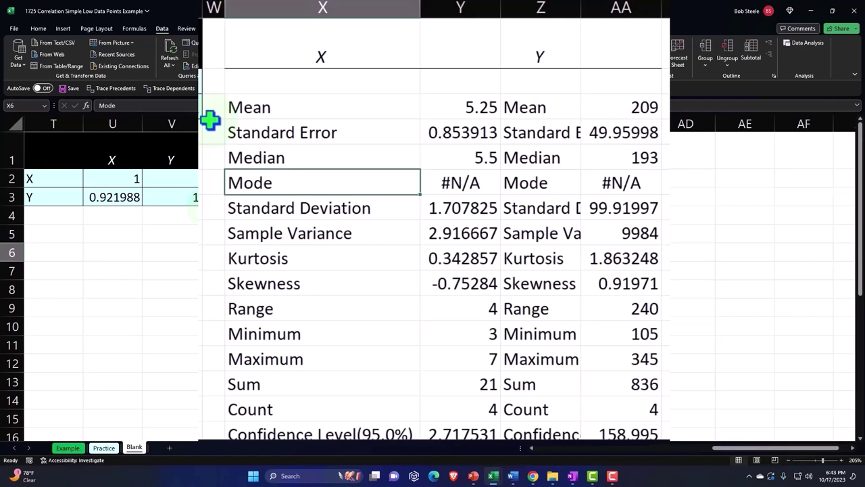
pyautogui.press('Down')
pyautogui.press('Down')
pyautogui.press('Down')
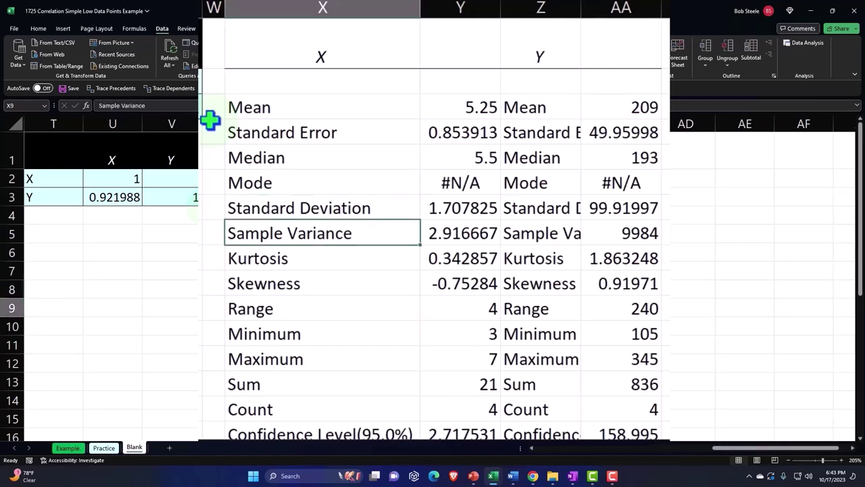
pyautogui.press('Down')
pyautogui.press('Down')
pyautogui.press('Down')
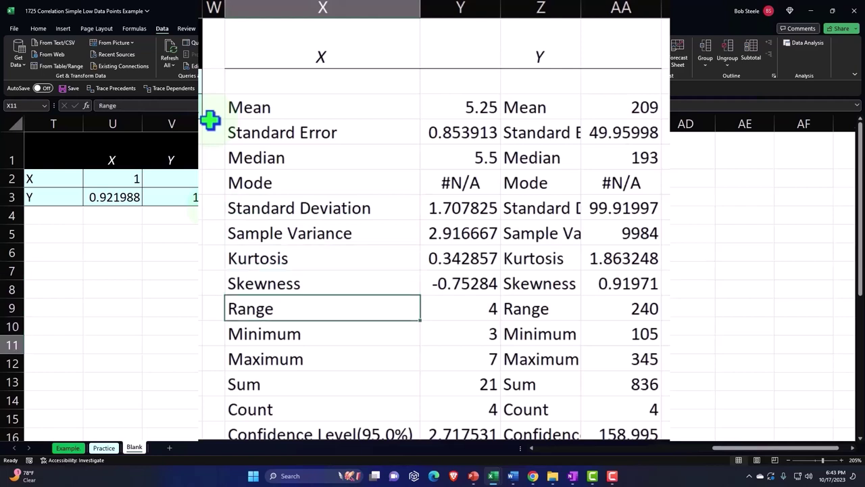
pyautogui.scroll(-1, 210, 119)
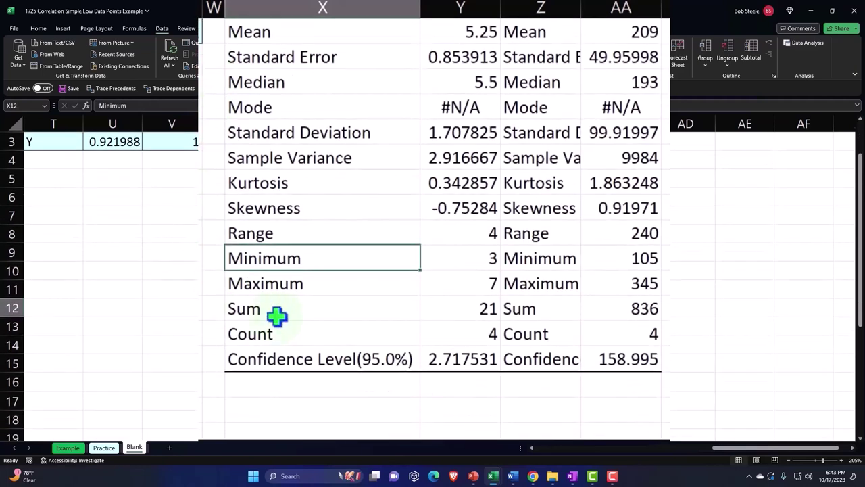
pyautogui.click(313, 333)
pyautogui.scroll(1, 312, 333)
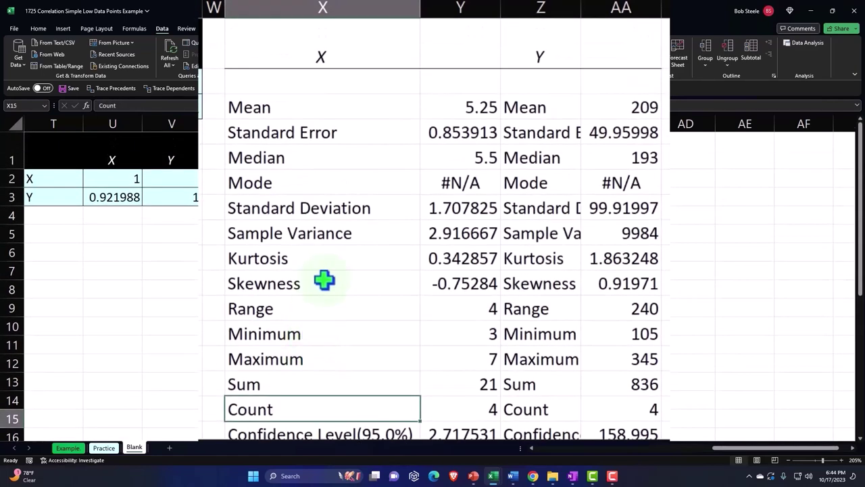
pyautogui.click(472, 137)
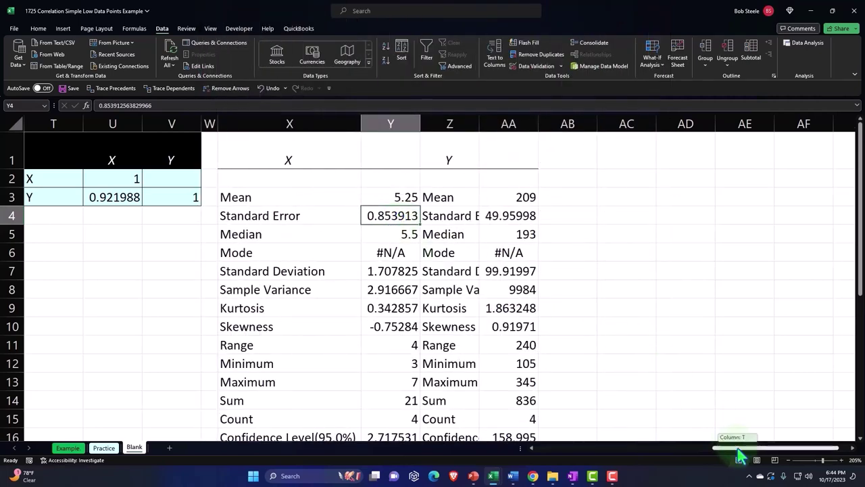
# Add borders to the Mean and SD table in D2:F3
pyautogui.moveTo(744, 447); pyautogui.dragTo(568, 447)
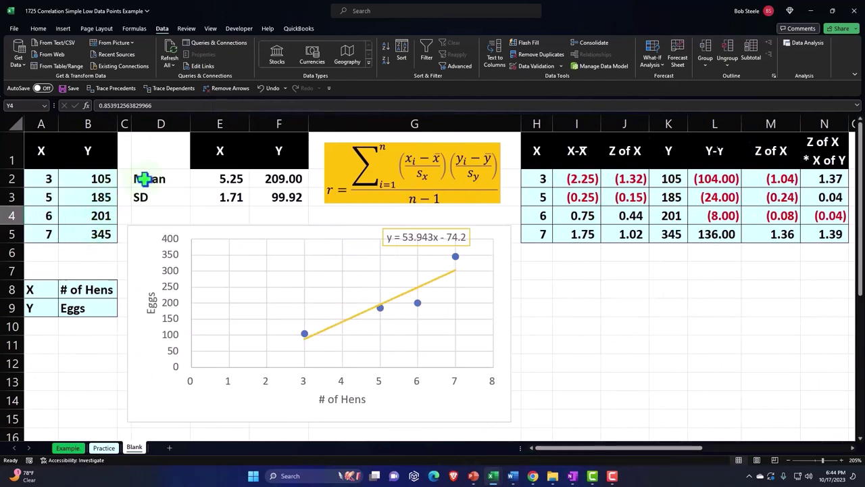
pyautogui.moveTo(144, 179); pyautogui.dragTo(268, 195)
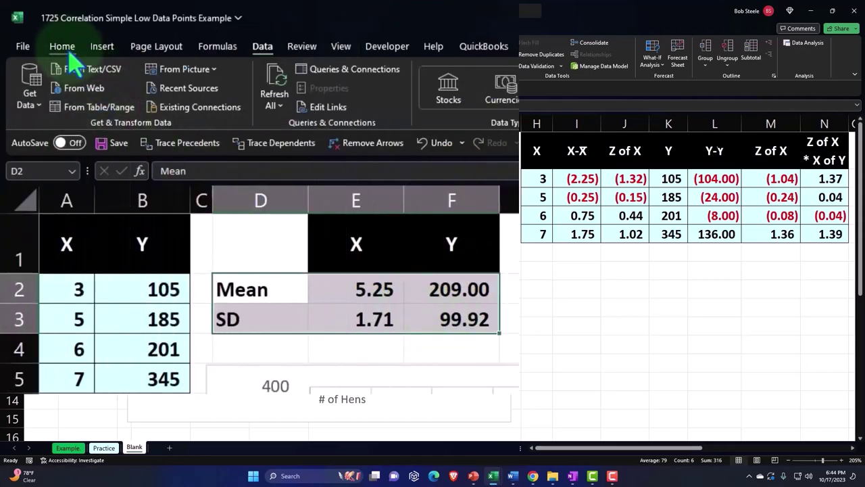
pyautogui.click(62, 47)
pyautogui.click(218, 98)
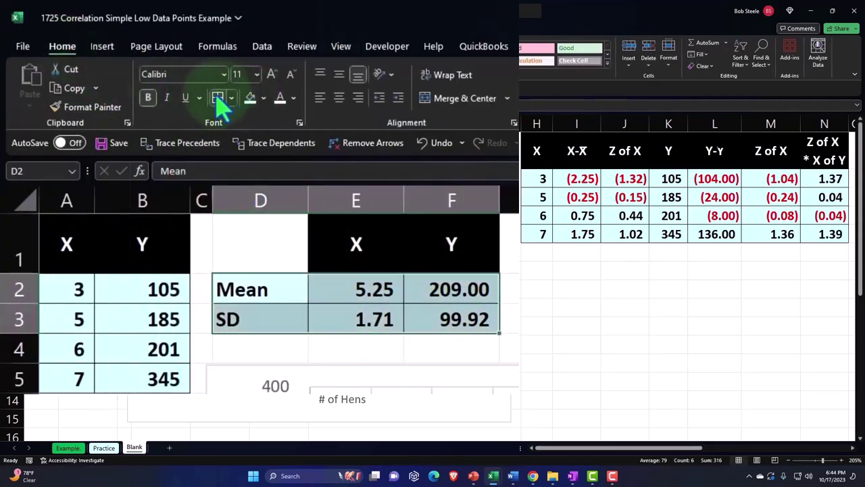
# Apply All Borders to the statistics output X2:AA16
pyautogui.moveTo(550, 448); pyautogui.dragTo(716, 461)
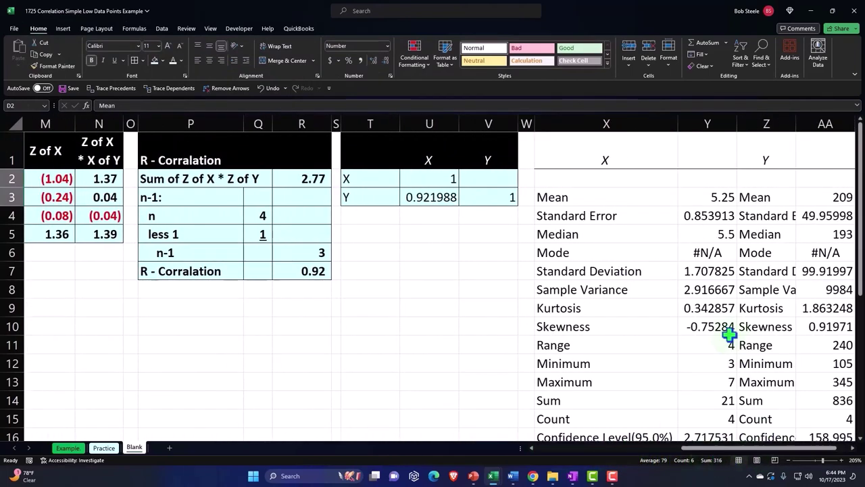
pyautogui.moveTo(606, 147); pyautogui.dragTo(499, 152)
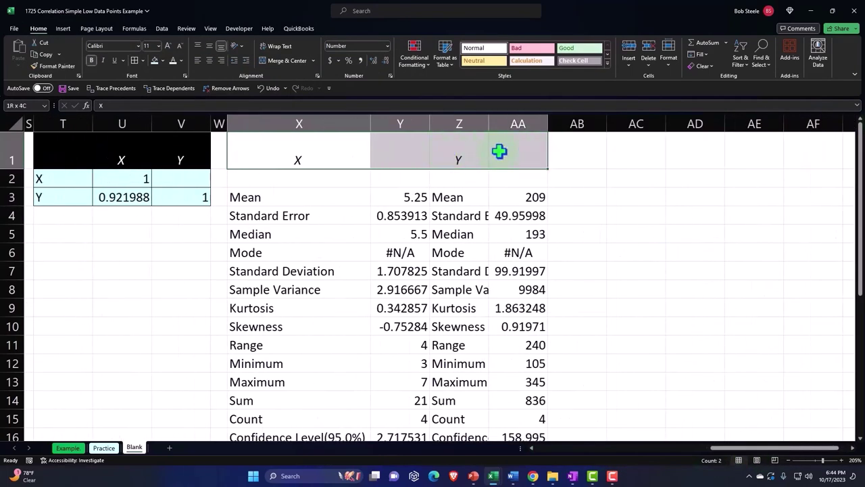
pyautogui.moveTo(257, 183); pyautogui.dragTo(504, 403)
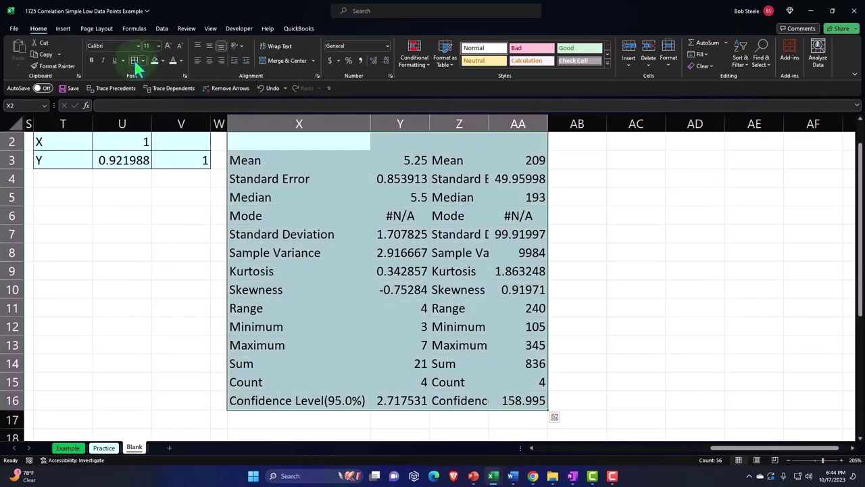
pyautogui.click(135, 60)
pyautogui.scroll(1, 315, 305)
# Fill the statistics header row X1:AA1 black
pyautogui.moveTo(276, 158); pyautogui.dragTo(507, 150)
pyautogui.click(162, 60)
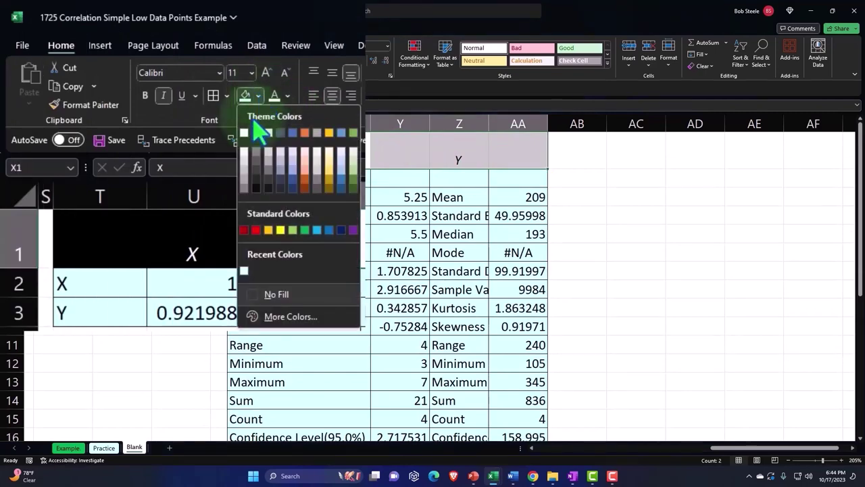
pyautogui.click(257, 133)
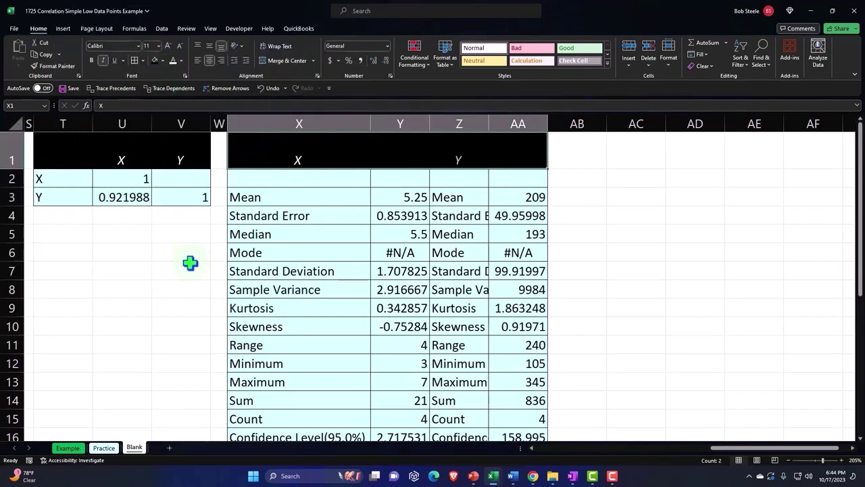
pyautogui.click(190, 263)
pyautogui.moveTo(769, 449); pyautogui.dragTo(514, 461)
pyautogui.click(92, 345)
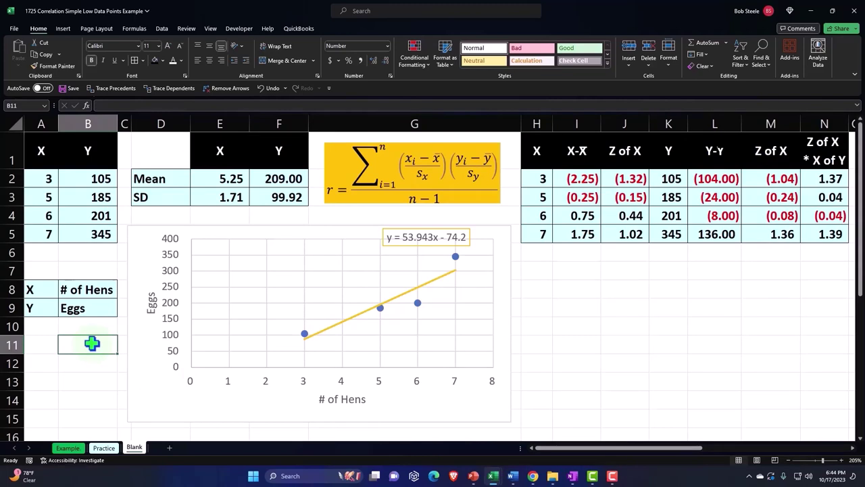
# Spell-check the sheet from the beginning, ignoring both Corralation occurrences, until complete
pyautogui.click(186, 29)
pyautogui.click(17, 57)
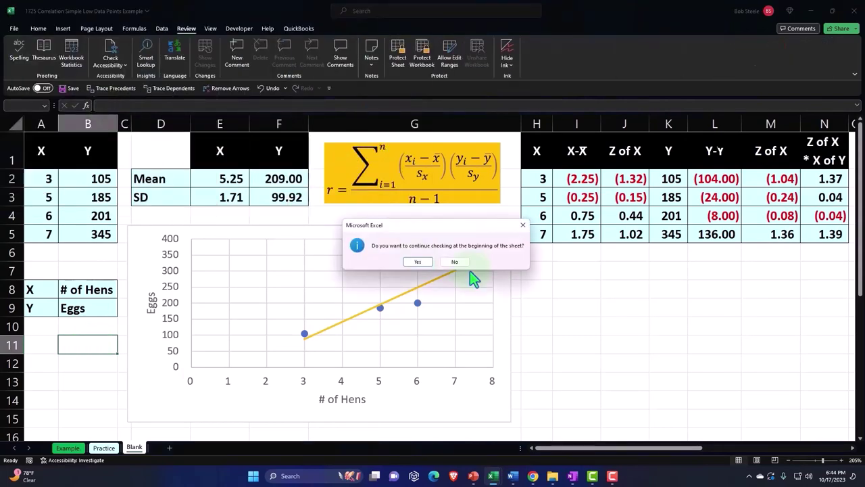
pyautogui.click(406, 262)
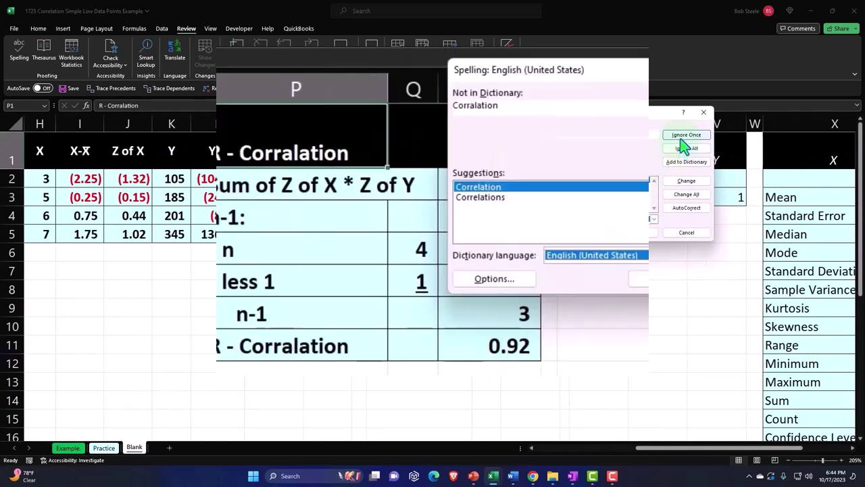
pyautogui.click(684, 135)
pyautogui.click(749, 109)
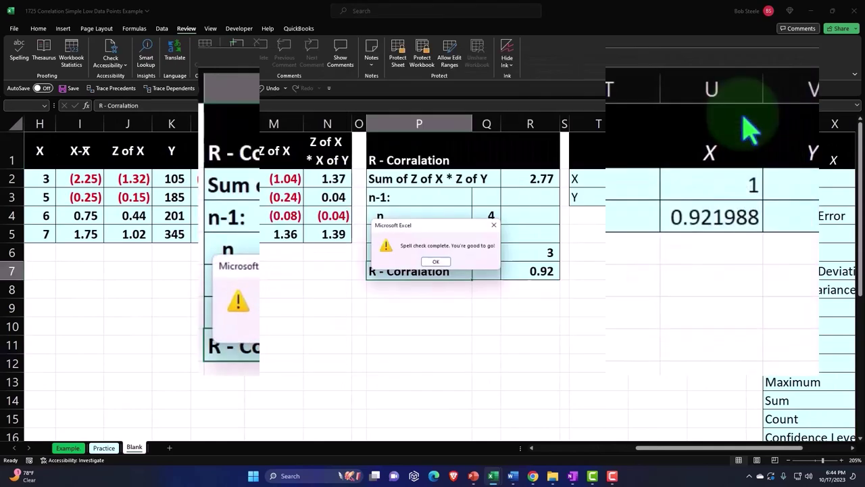
pyautogui.click(440, 268)
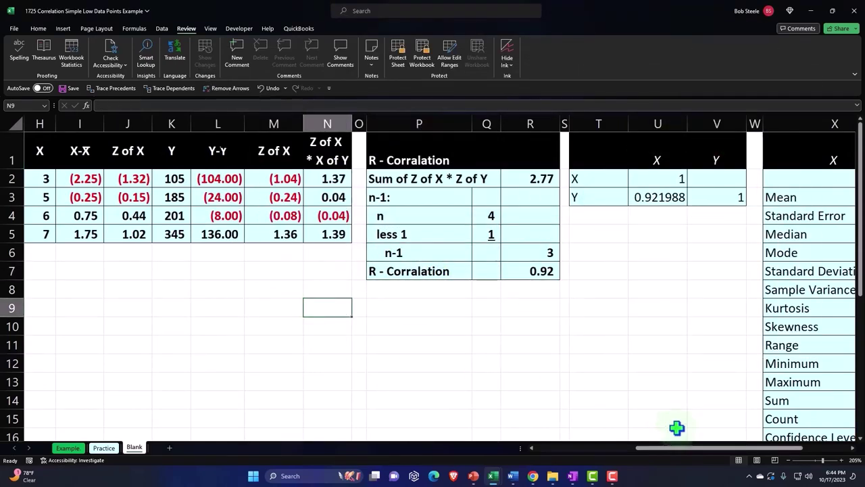
pyautogui.moveTo(676, 448); pyautogui.dragTo(527, 448)
pyautogui.doubleClick(74, 328)
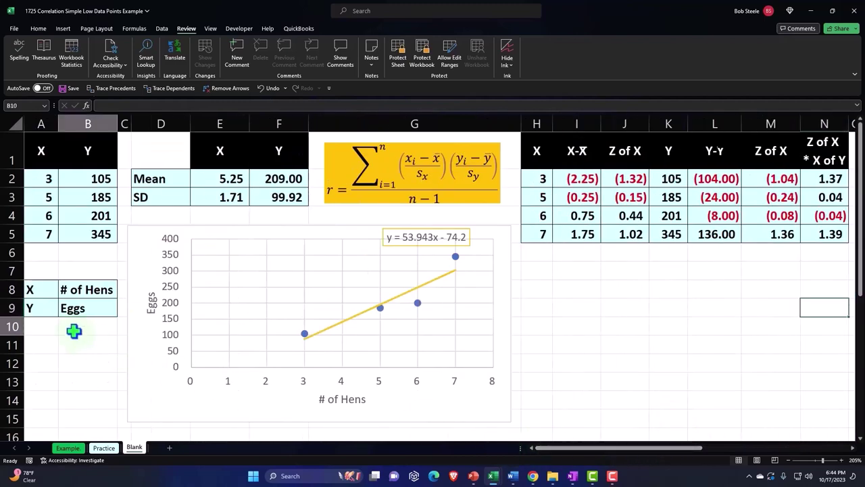
pyautogui.press('Return')
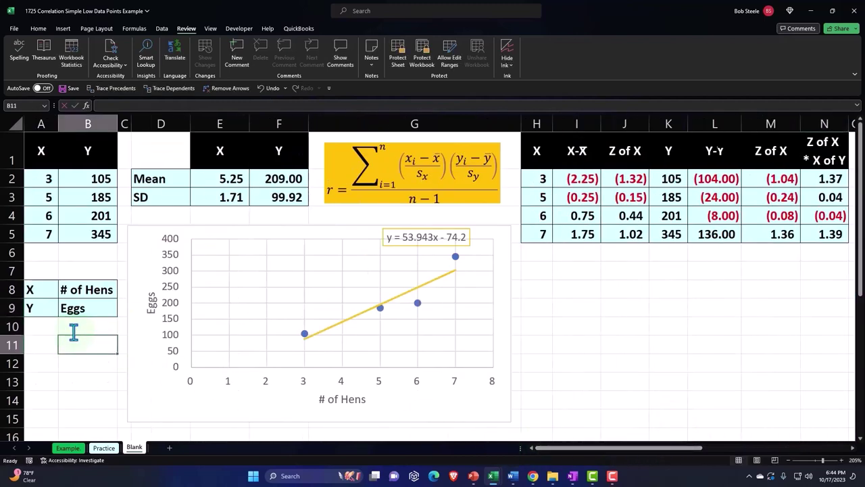